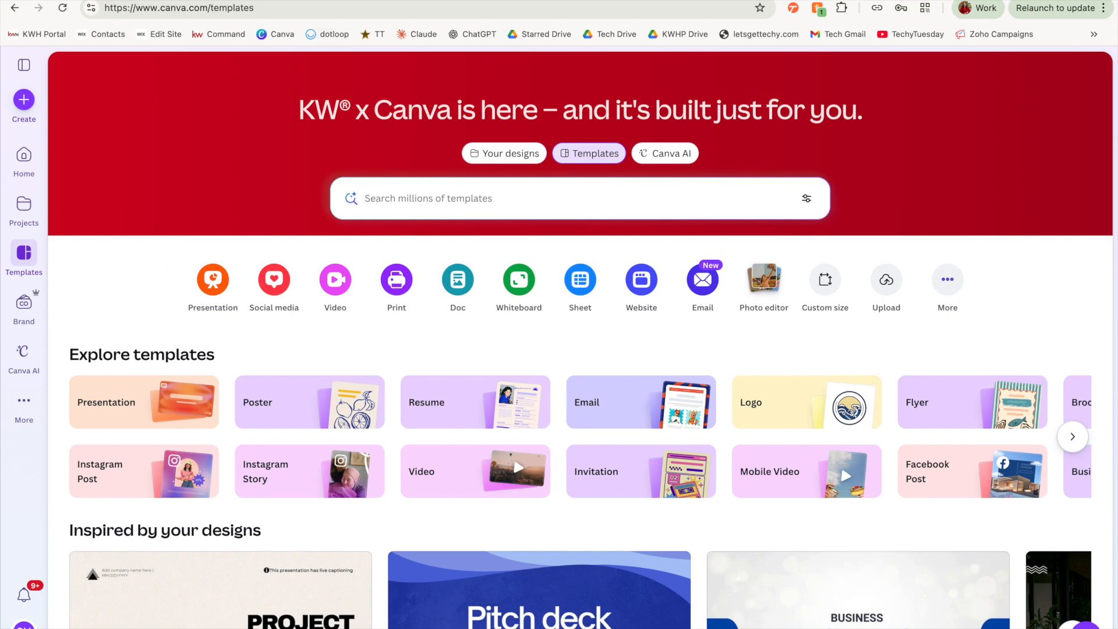
Open canva.kw.com in a new browser tab and switch to the Valentines Designs design.
{"action": "key", "text": "ctrl+t"}
{"action": "type", "text": "canva.kw.com"}
{"action": "key", "text": "Return"}
{"action": "left_click", "coordinate": [237, 1]}
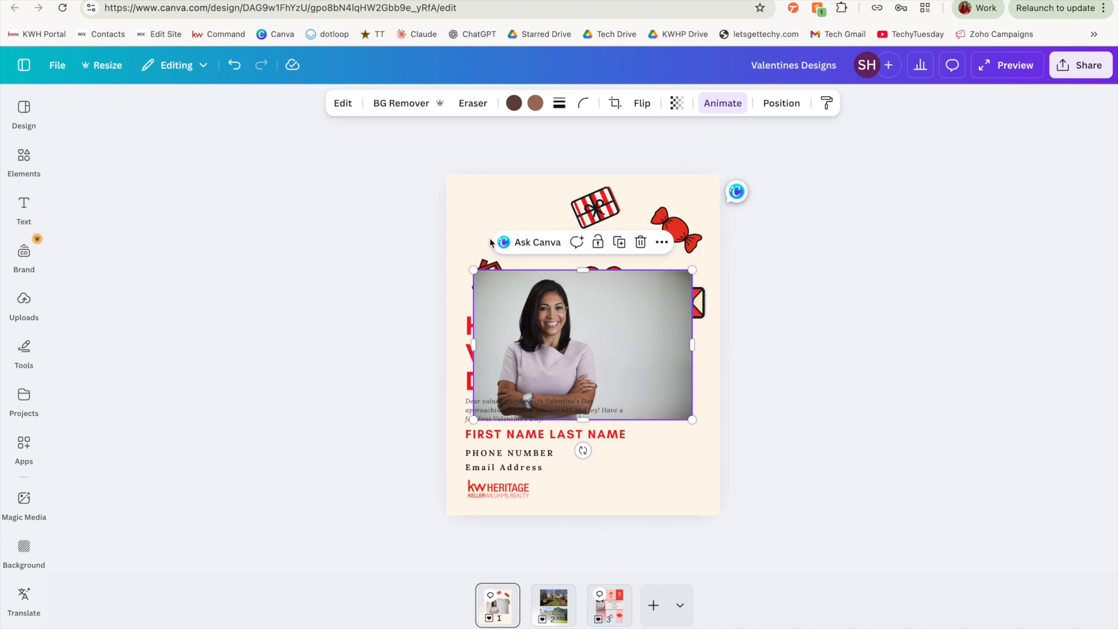
Remove the background from the agent's photo, then shrink it and place it in the flyer's lower-right corner.
{"action": "left_click", "coordinate": [408, 104]}
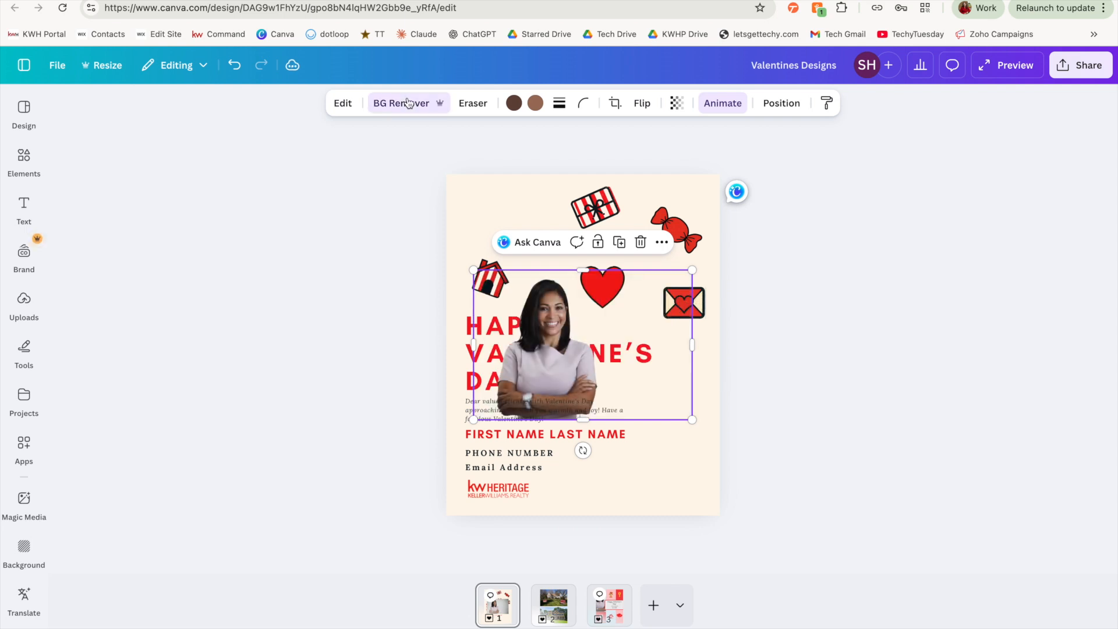
{"action": "left_click_drag", "start_coordinate": [691, 345], "coordinate": [607, 350]}
{"action": "left_click_drag", "start_coordinate": [487, 365], "coordinate": [654, 439]}
{"action": "left_click", "coordinate": [786, 403]}
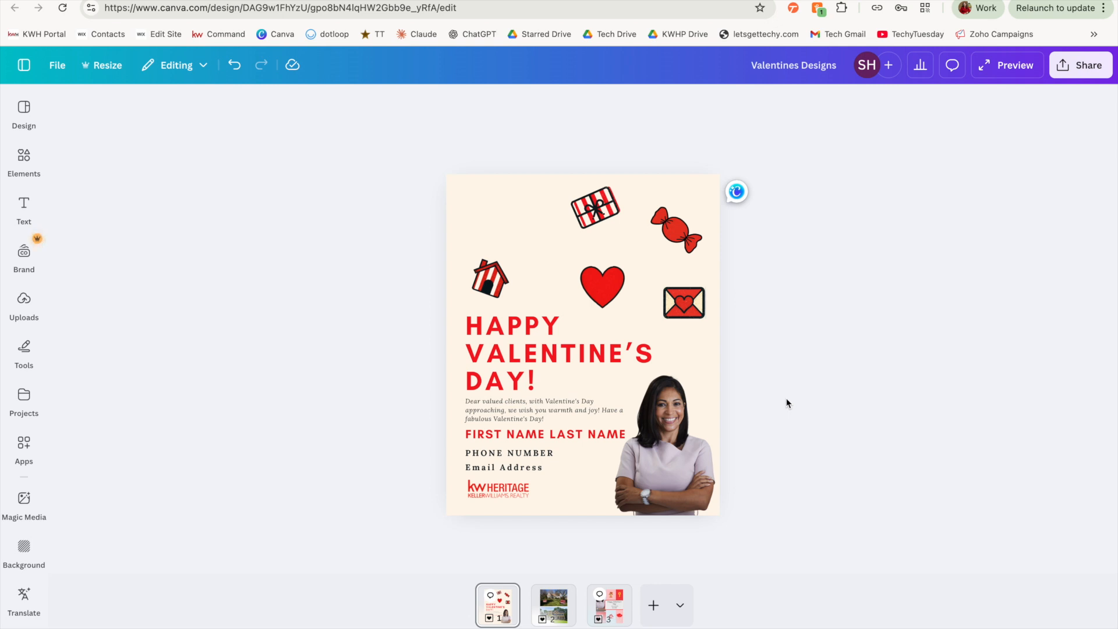
Generate a new background for the agent's photo with Background Generator using the prompt 'I want this background to be a bright park'.
{"action": "left_click", "coordinate": [672, 473]}
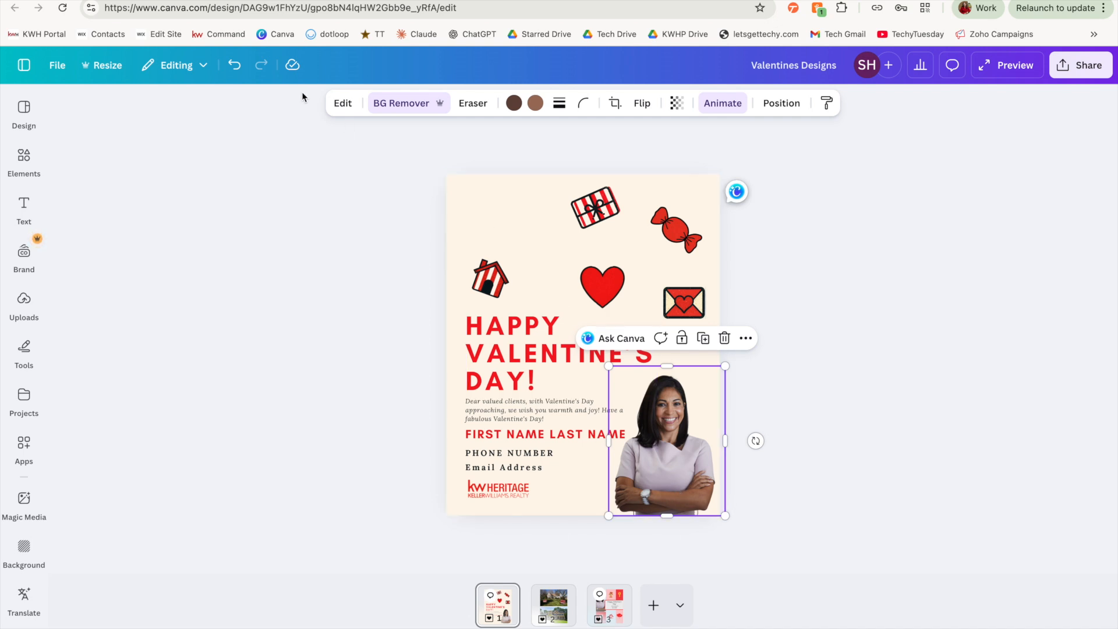
{"action": "left_click", "coordinate": [343, 103]}
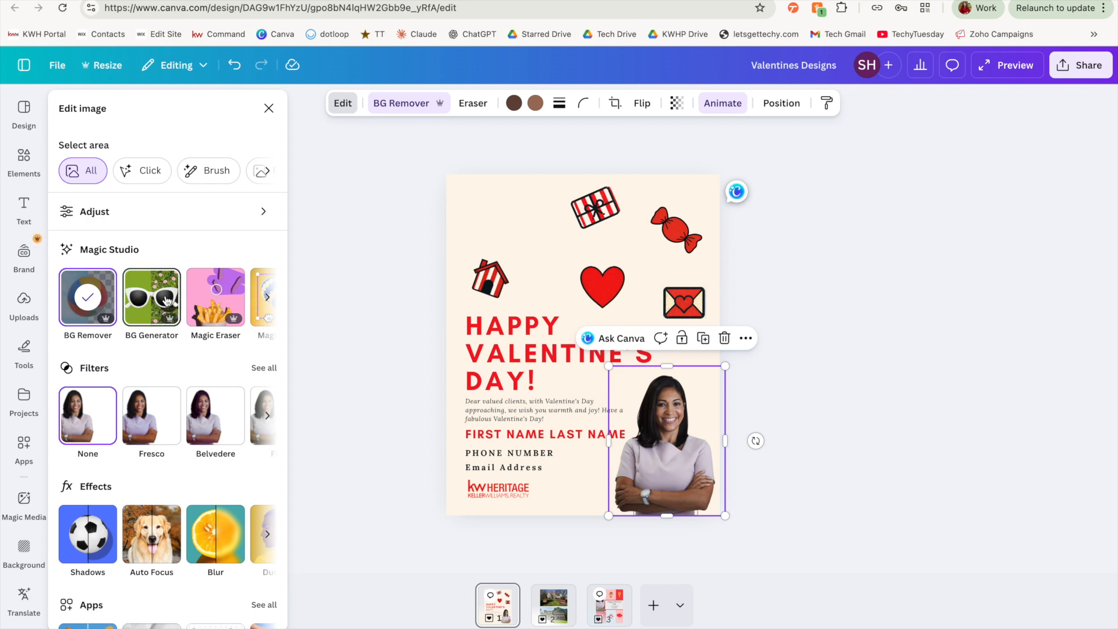
{"action": "scroll", "coordinate": [167, 301], "scroll_direction": "right", "scroll_amount": 2}
{"action": "scroll", "coordinate": [167, 301], "scroll_direction": "right", "scroll_amount": 4}
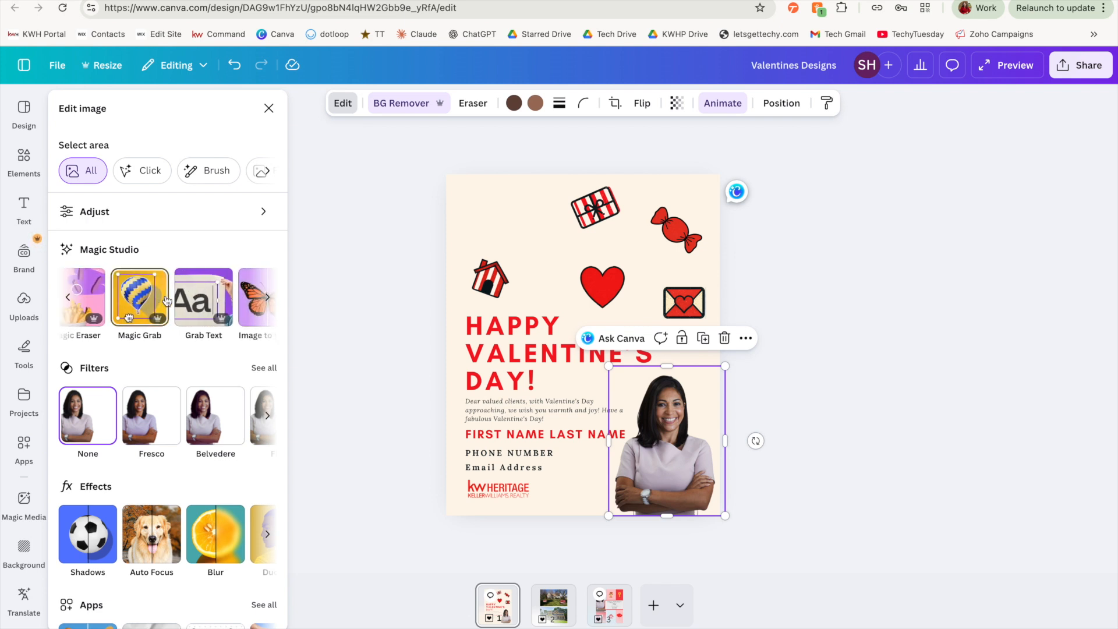
{"action": "scroll", "coordinate": [167, 301], "scroll_direction": "right", "scroll_amount": 4}
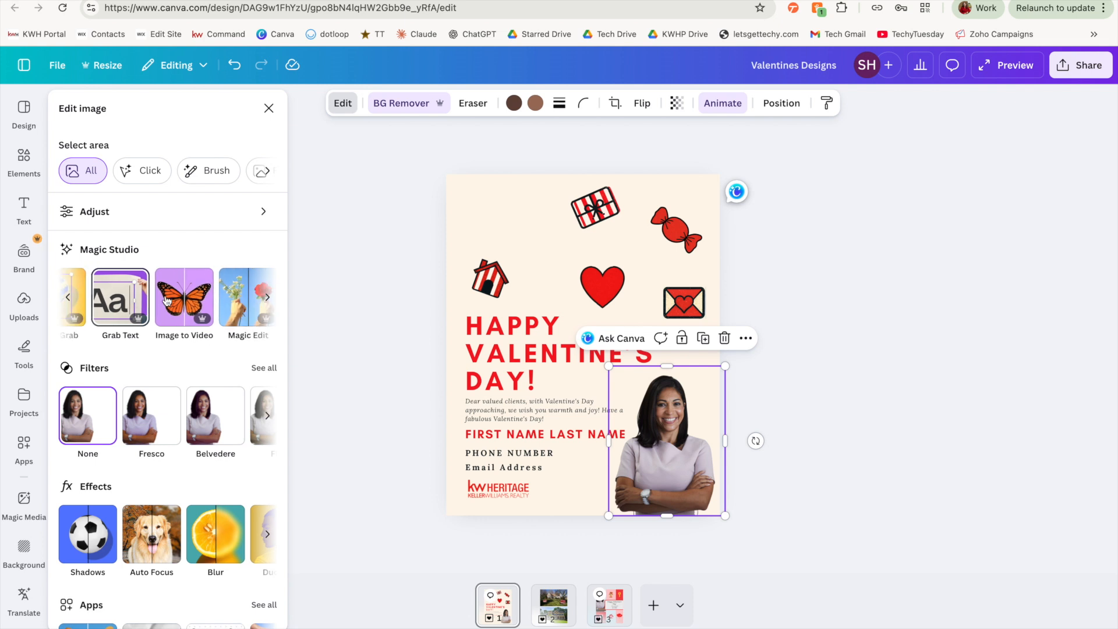
{"action": "scroll", "coordinate": [167, 301], "scroll_direction": "right", "scroll_amount": 2}
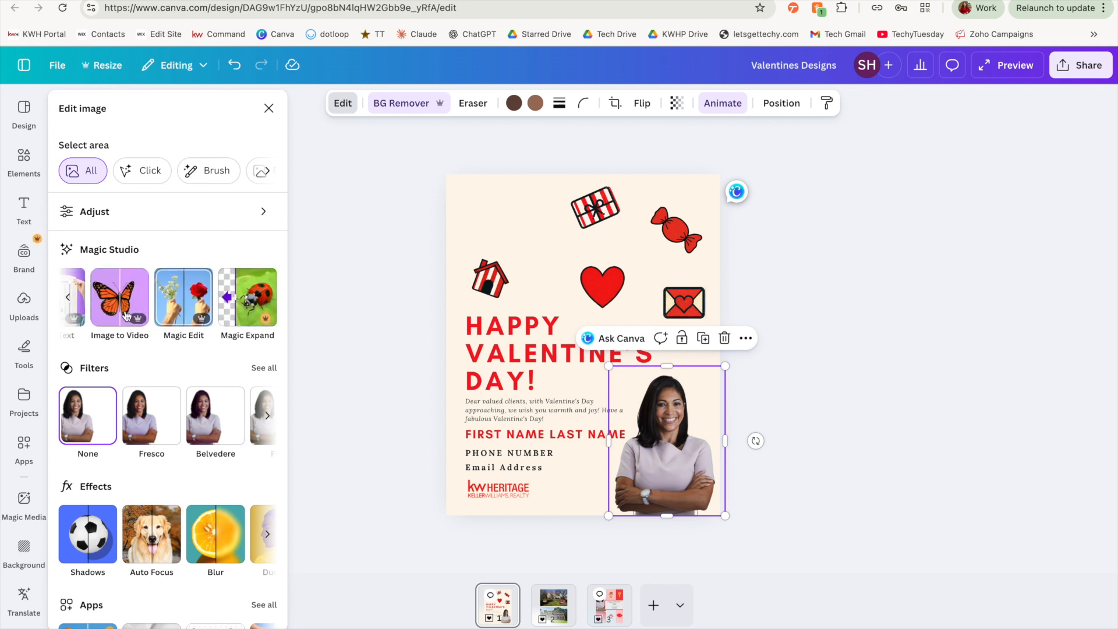
{"action": "scroll", "coordinate": [166, 309], "scroll_direction": "left", "scroll_amount": 5}
{"action": "left_click", "coordinate": [153, 297]}
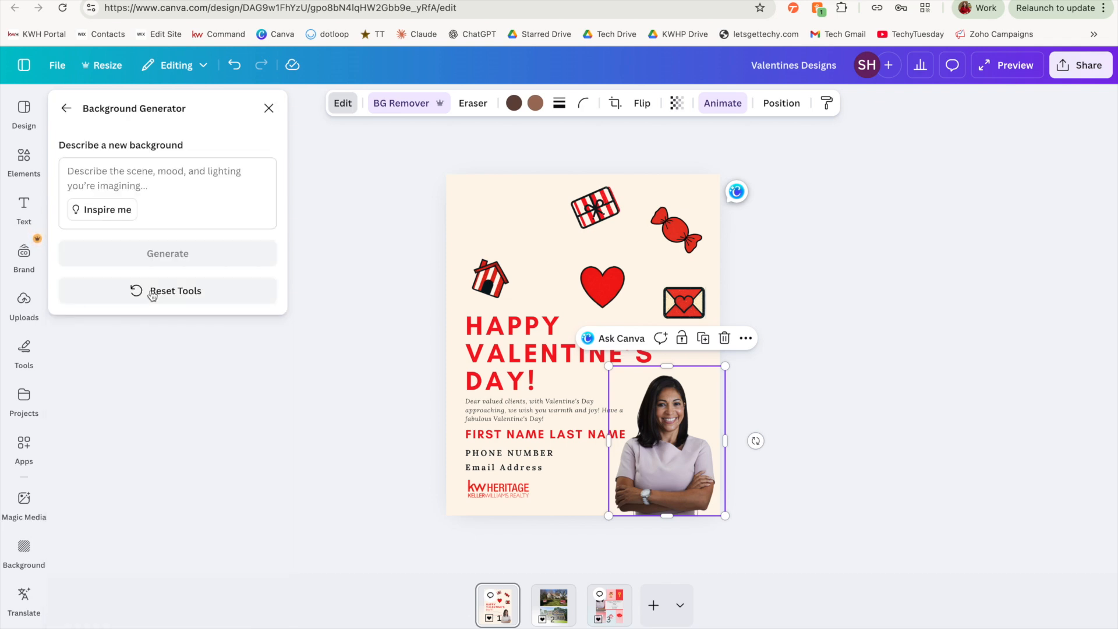
{"action": "left_click", "coordinate": [134, 172]}
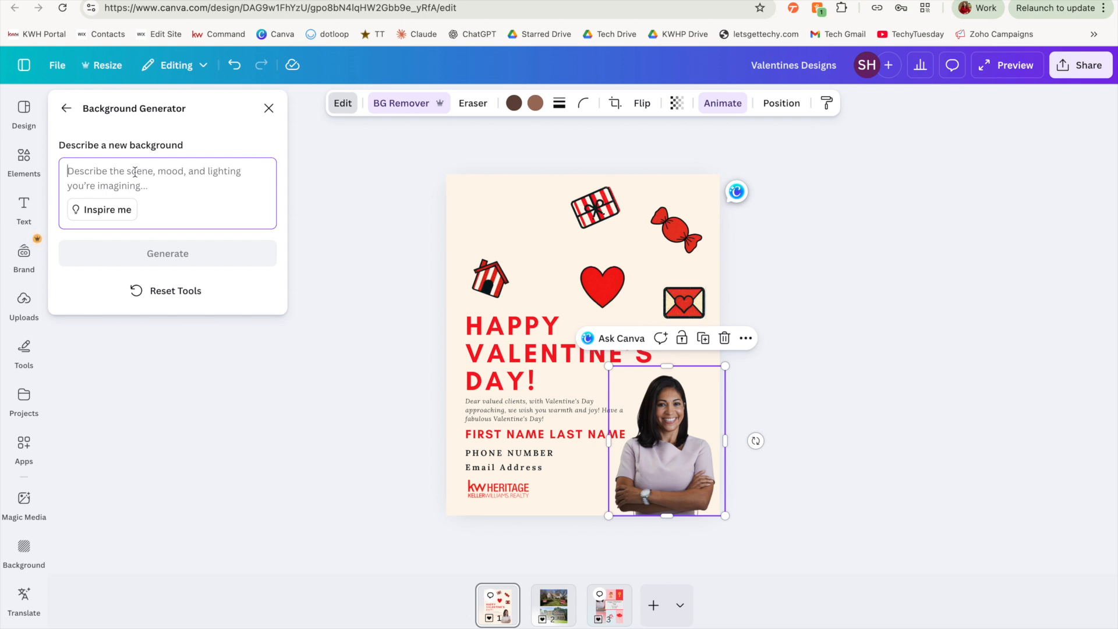
{"action": "left_click", "coordinate": [218, 253]}
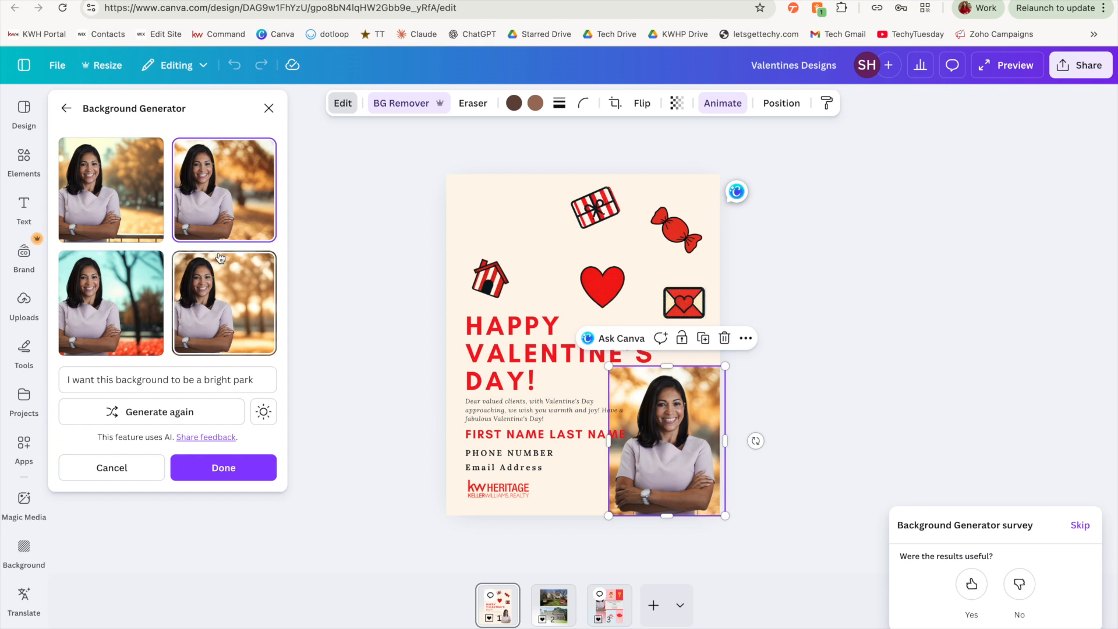
Compare the generated backgrounds and apply the upper-right autumn park option to the photo.
{"action": "left_click", "coordinate": [136, 191]}
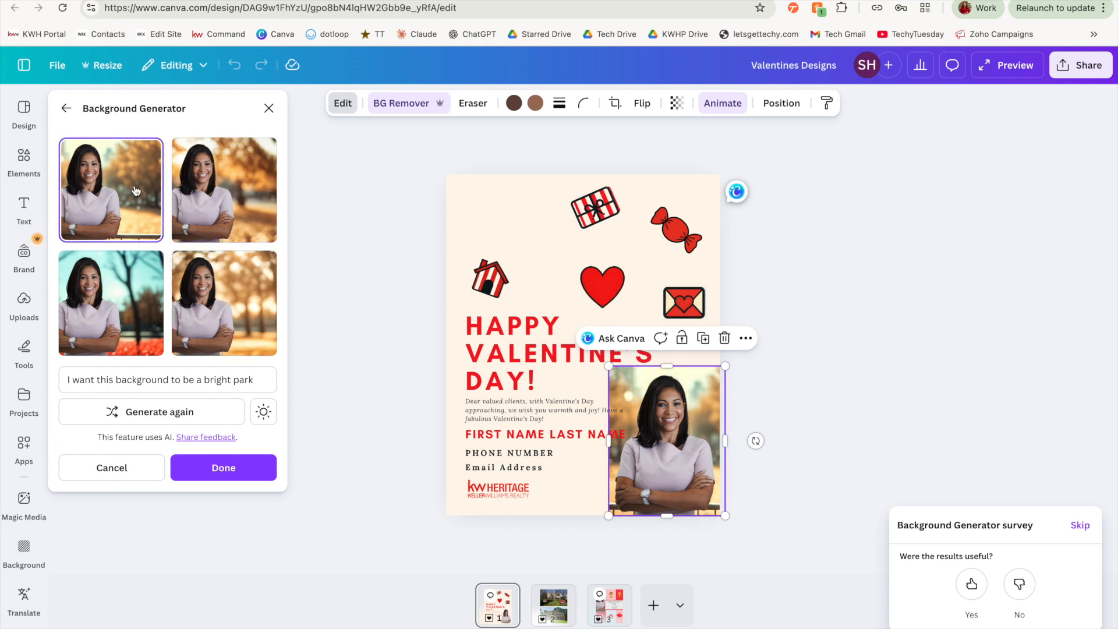
{"action": "left_click", "coordinate": [227, 193]}
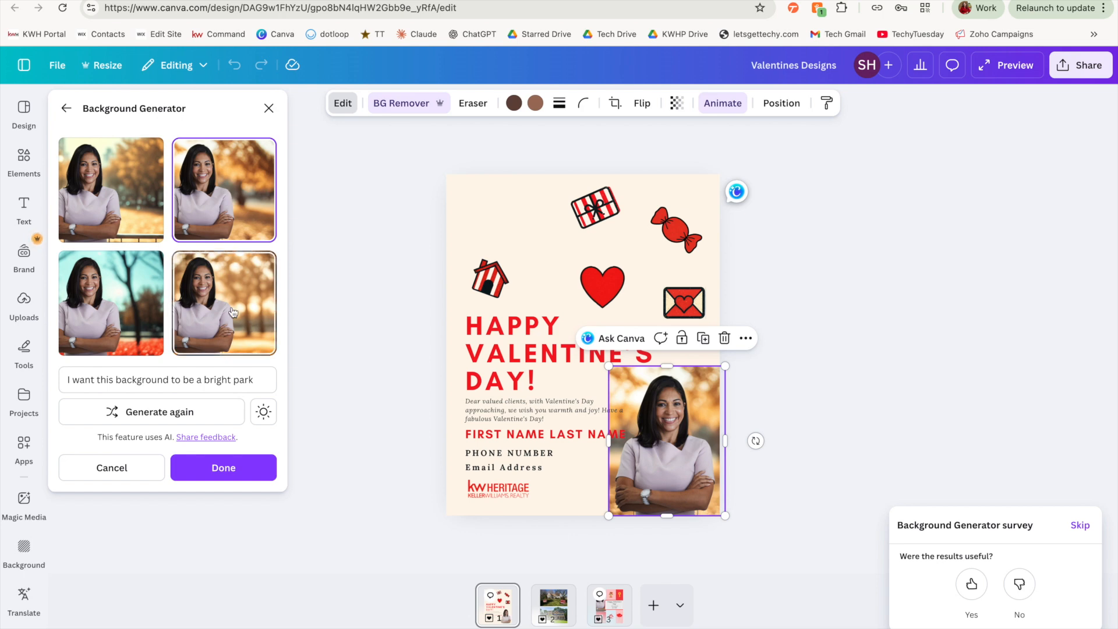
{"action": "left_click", "coordinate": [247, 326]}
{"action": "left_click", "coordinate": [125, 314]}
{"action": "left_click", "coordinate": [210, 214]}
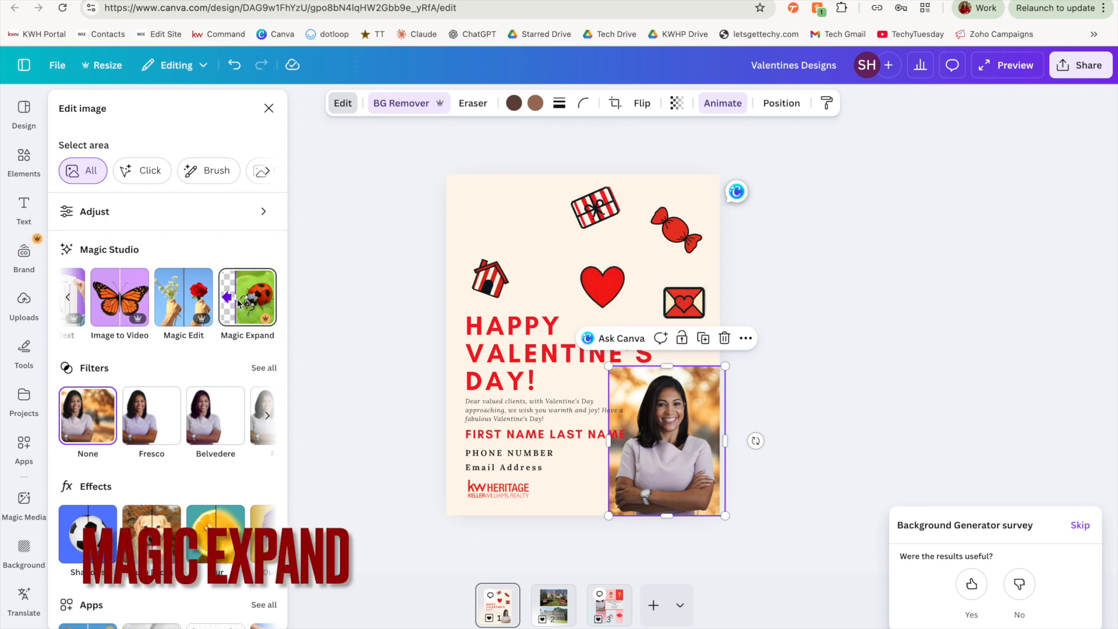
Extend the agent photo upward with Magic Expand in Freeform mode.
{"action": "left_click", "coordinate": [239, 304]}
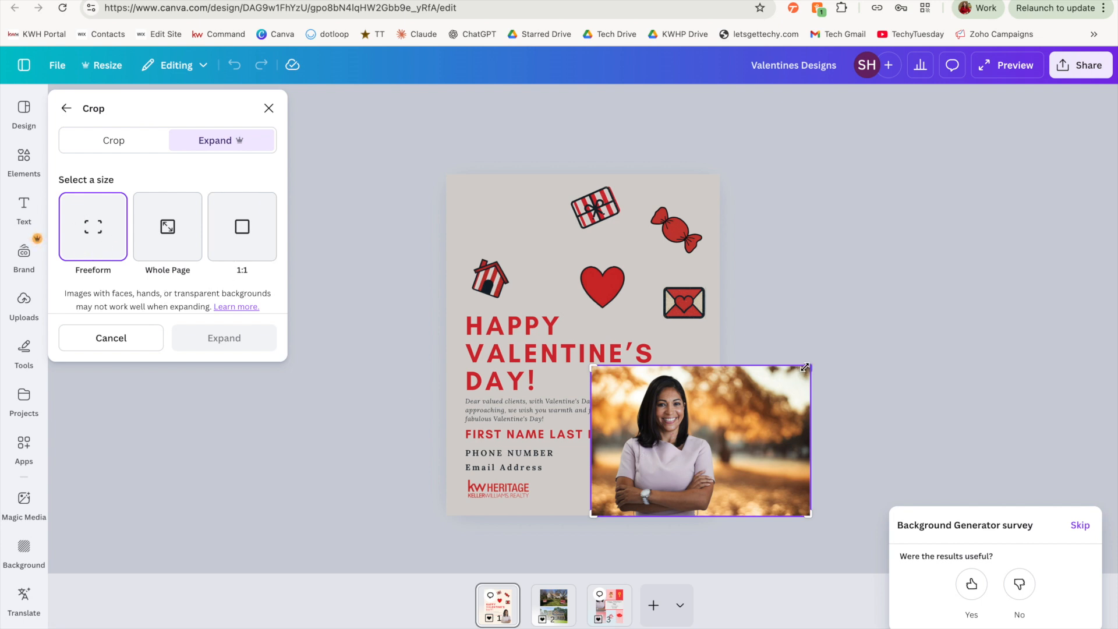
{"action": "left_click_drag", "start_coordinate": [804, 368], "coordinate": [805, 307]}
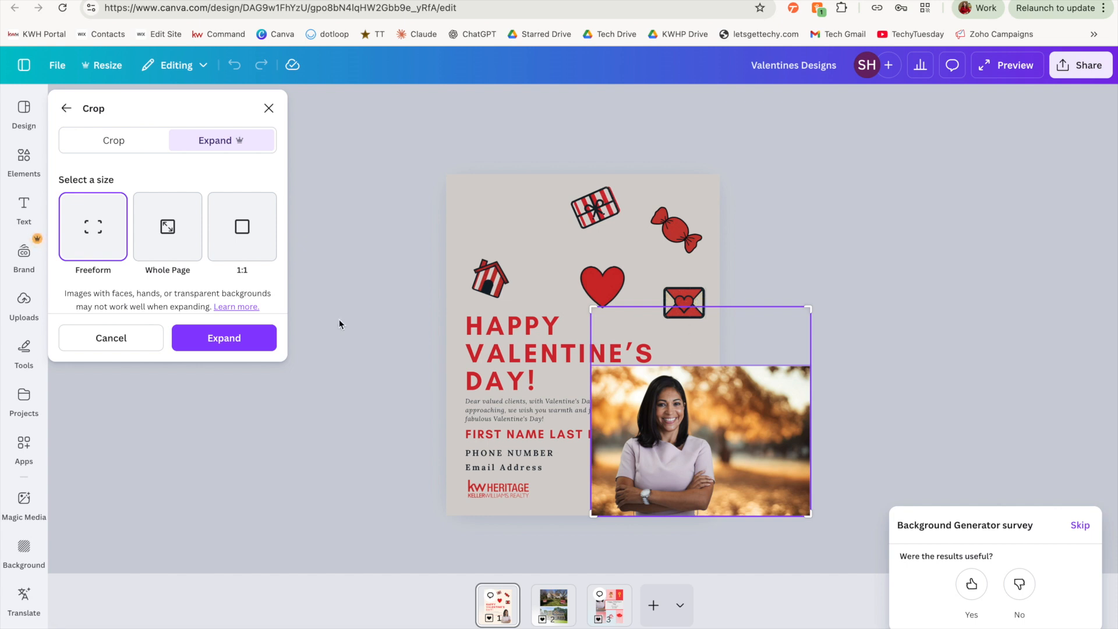
{"action": "left_click", "coordinate": [260, 336]}
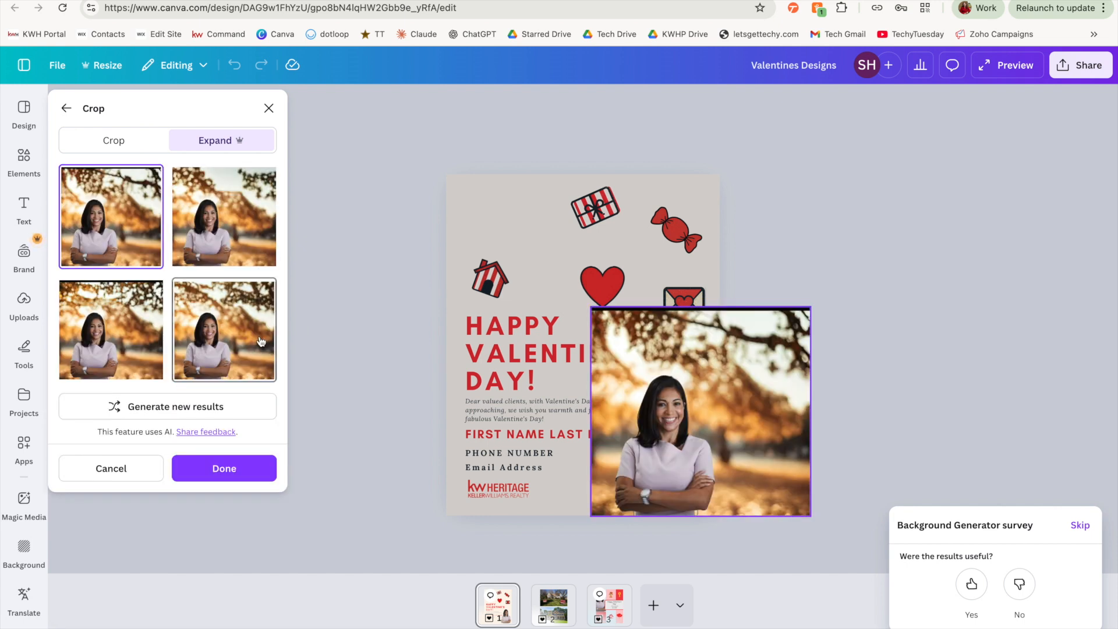
Compare the expanded photo variants and apply the upper-right one.
{"action": "left_click", "coordinate": [207, 194]}
{"action": "left_click", "coordinate": [117, 325]}
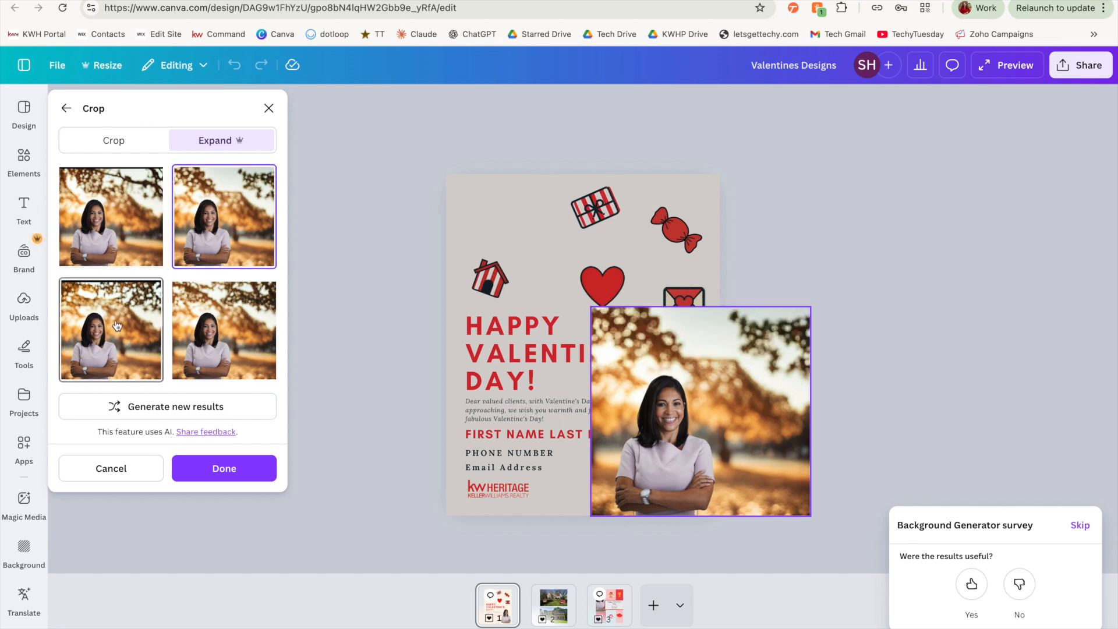
{"action": "left_click", "coordinate": [218, 343]}
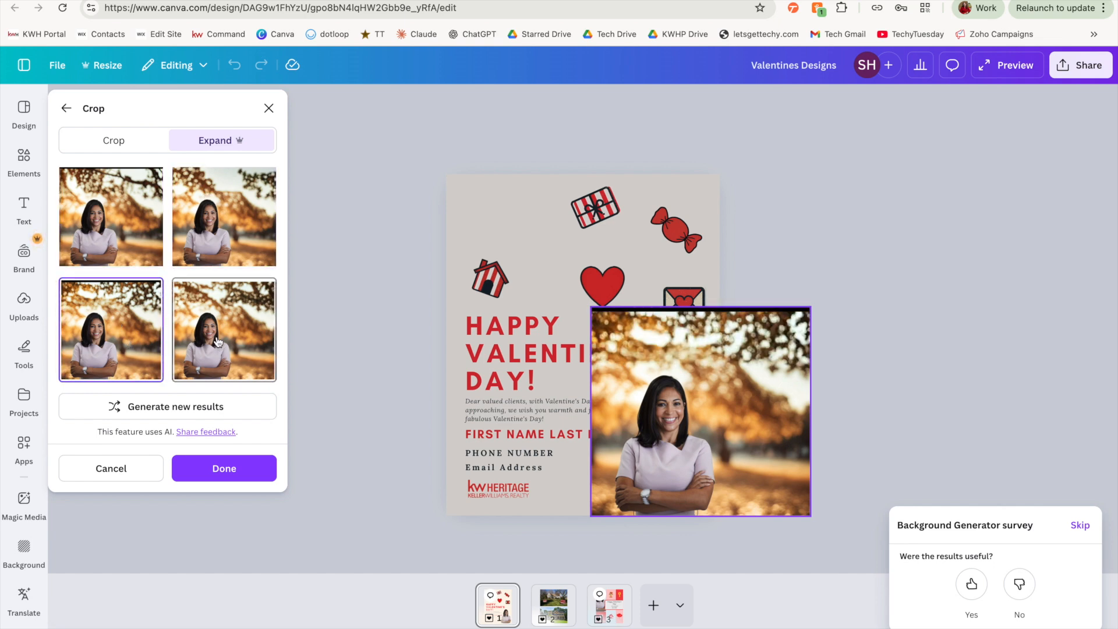
{"action": "left_click", "coordinate": [271, 222]}
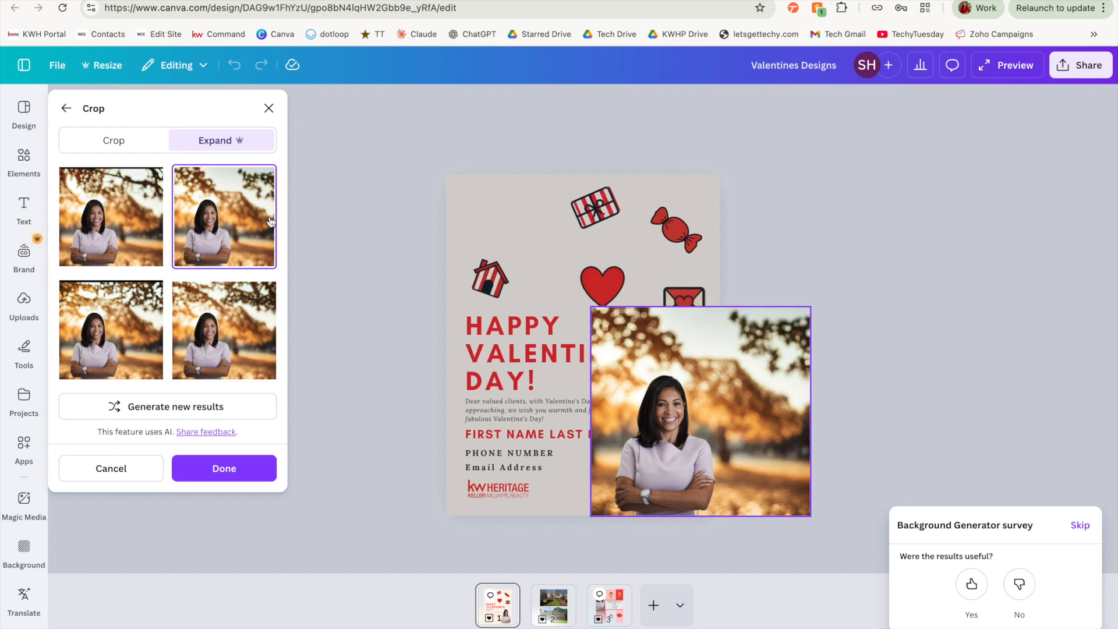
{"action": "left_click", "coordinate": [245, 469]}
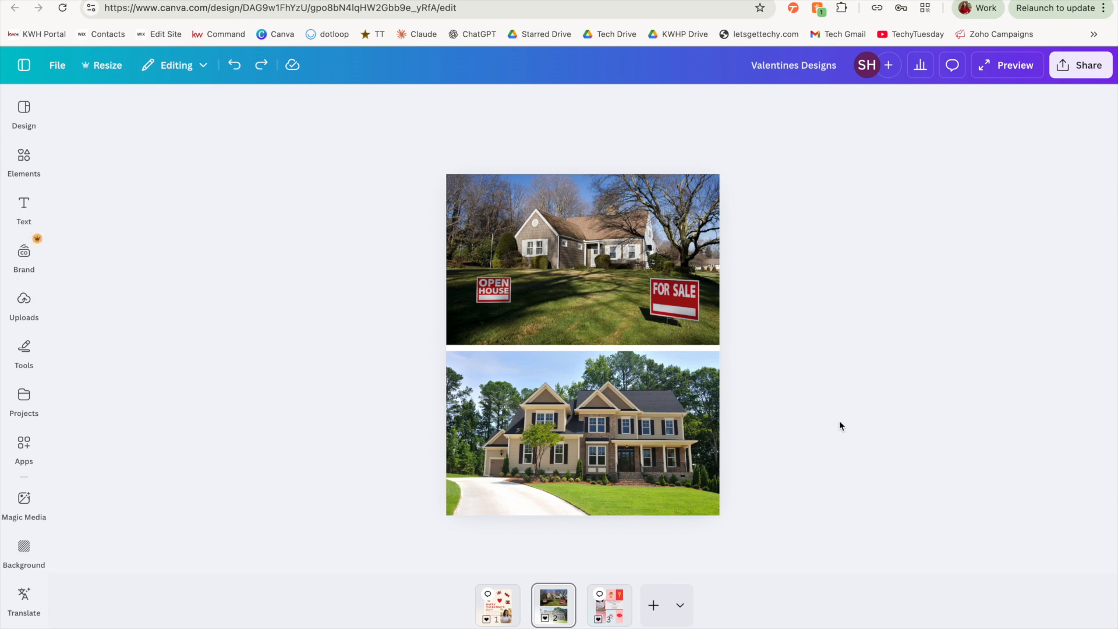
On page 2, erase the OPEN HOUSE sign from the top house photo with Magic Eraser at brush size 41.
{"action": "left_click", "coordinate": [553, 200]}
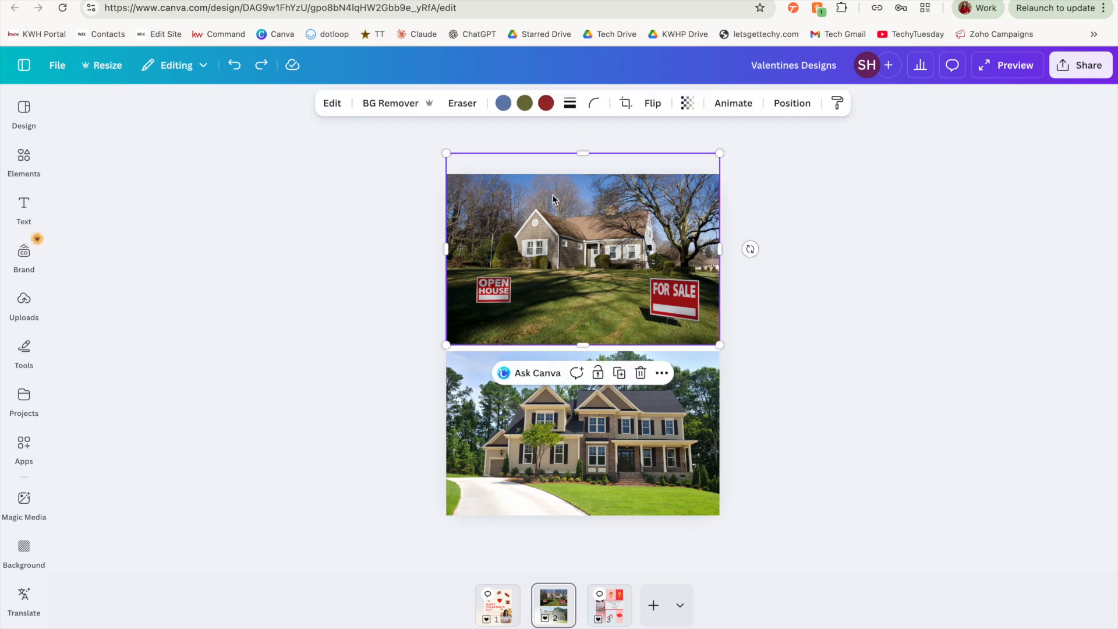
{"action": "left_click", "coordinate": [333, 104]}
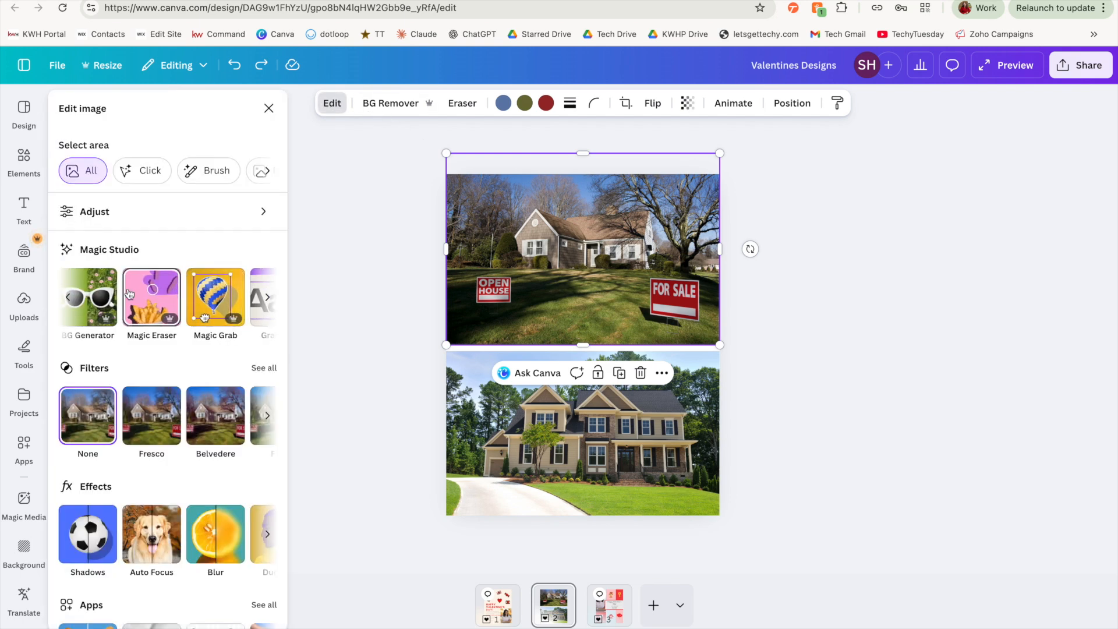
{"action": "left_click", "coordinate": [150, 312]}
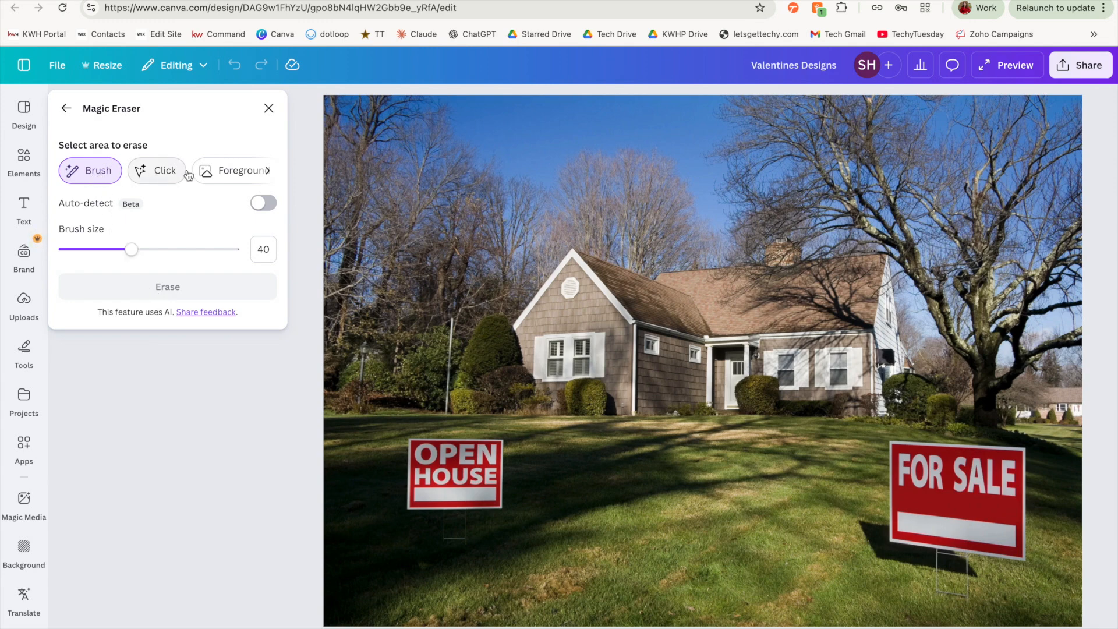
{"action": "mouse_move", "coordinate": [114, 255]}
{"action": "left_mouse_down"}
{"action": "mouse_move", "coordinate": [96, 252]}
{"action": "mouse_move", "coordinate": [133, 249]}
{"action": "left_mouse_up"}
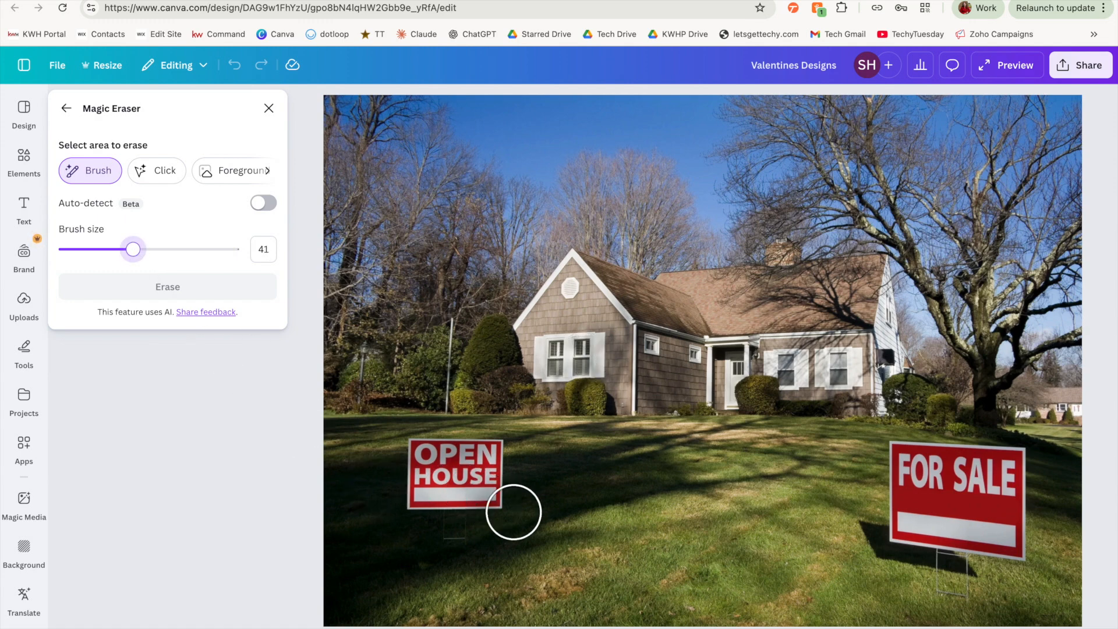
{"action": "mouse_move", "coordinate": [507, 487]}
{"action": "left_mouse_down"}
{"action": "mouse_move", "coordinate": [505, 469]}
{"action": "mouse_move", "coordinate": [484, 456]}
{"action": "mouse_move", "coordinate": [425, 459]}
{"action": "mouse_move", "coordinate": [449, 525]}
{"action": "left_mouse_up"}
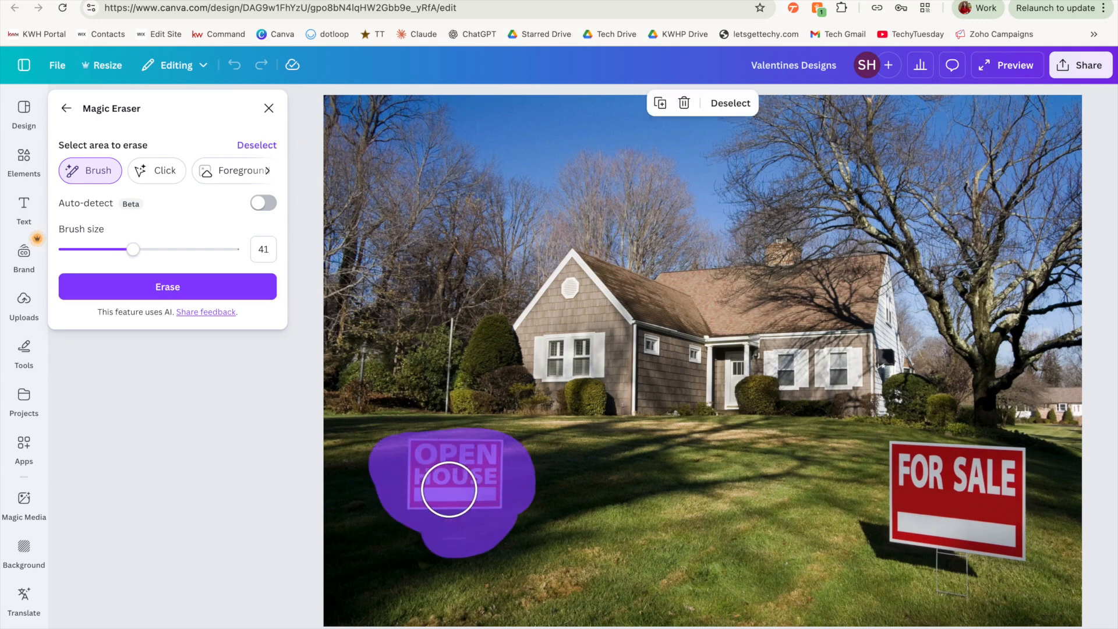
{"action": "left_click", "coordinate": [202, 298]}
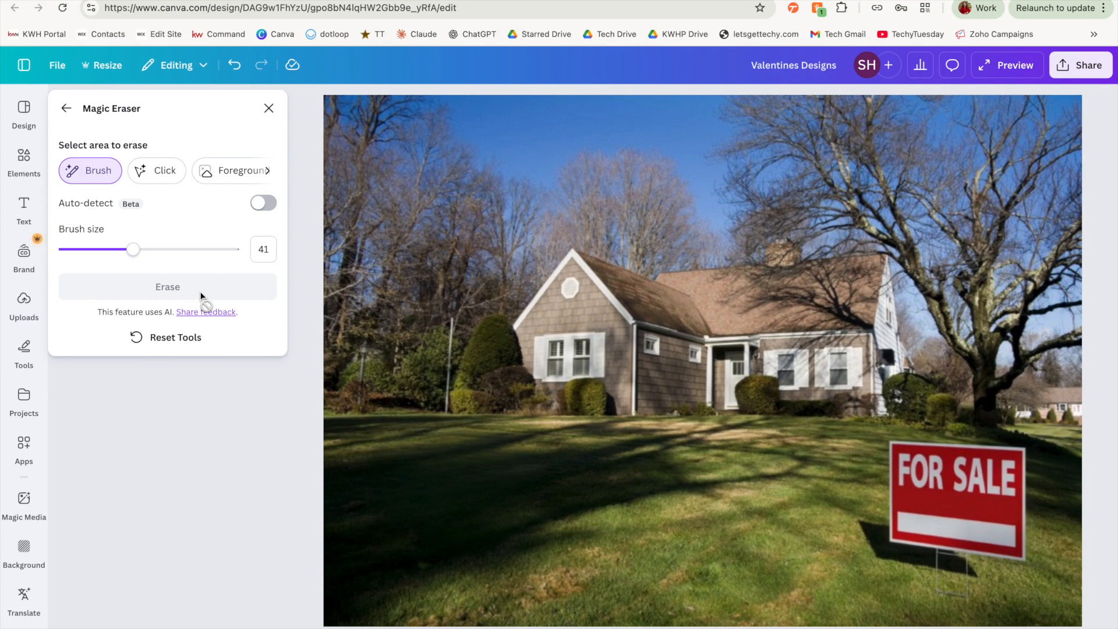
Grab the FOR SALE lettering from the sign as editable text with Grab Text.
{"action": "left_click", "coordinate": [67, 110]}
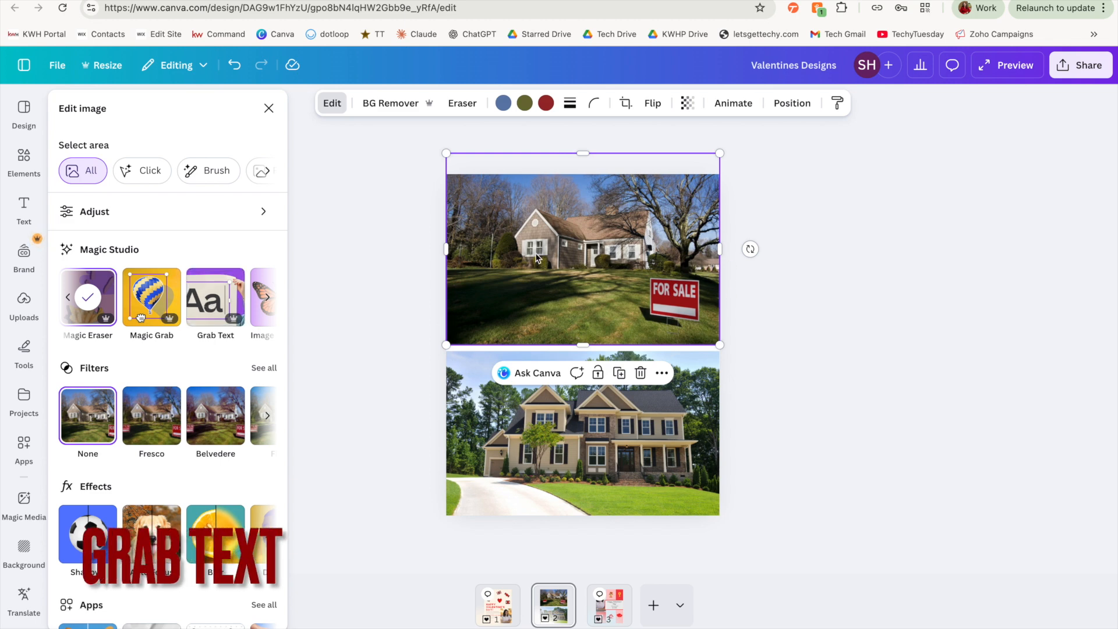
{"action": "left_click", "coordinate": [218, 303]}
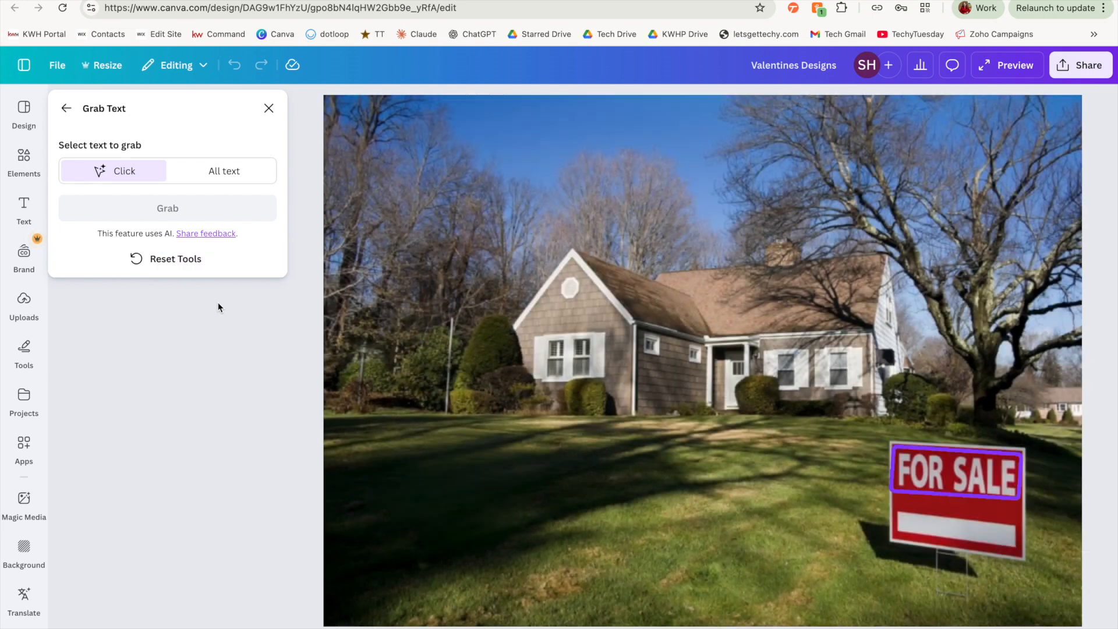
{"action": "left_click", "coordinate": [954, 476]}
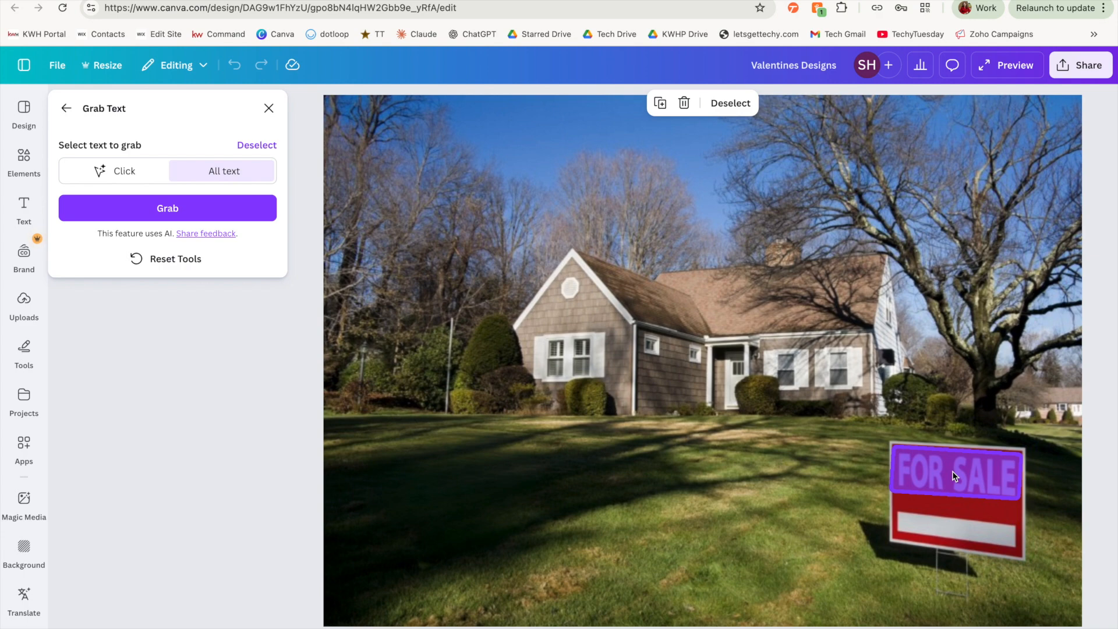
{"action": "left_click", "coordinate": [168, 208]}
Replace the grabbed sign text with HAPPY NEW YEAR, keeping it positioned on the sign.
{"action": "scroll", "coordinate": [735, 248], "scroll_direction": "up", "scroll_amount": 2}
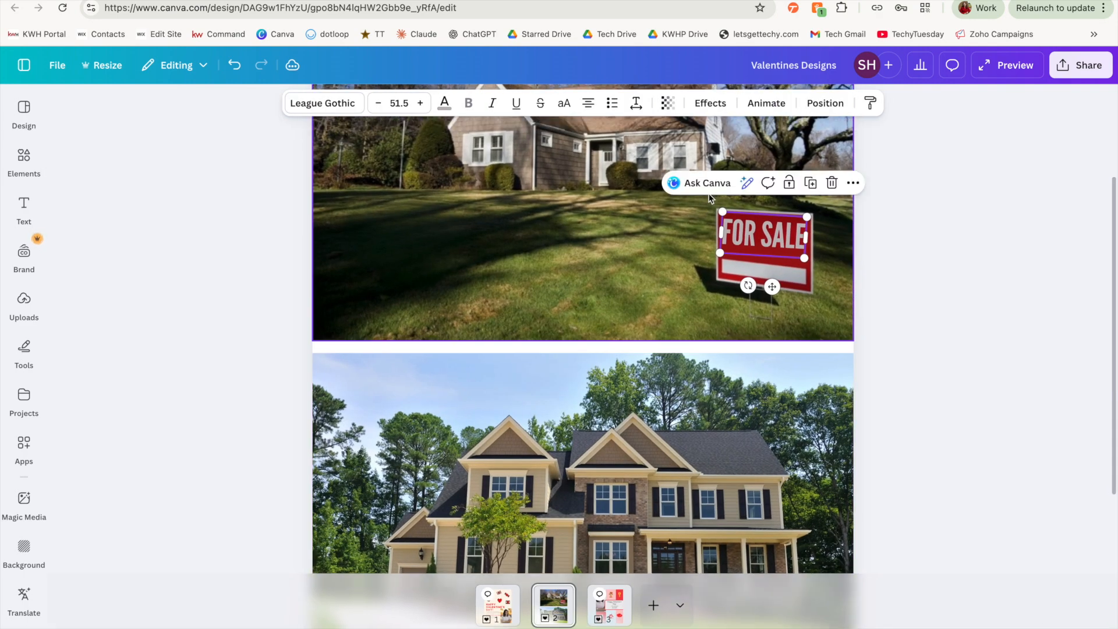
{"action": "scroll", "coordinate": [735, 249], "scroll_direction": "up", "scroll_amount": 1}
{"action": "left_click_drag", "start_coordinate": [761, 326], "coordinate": [625, 329]}
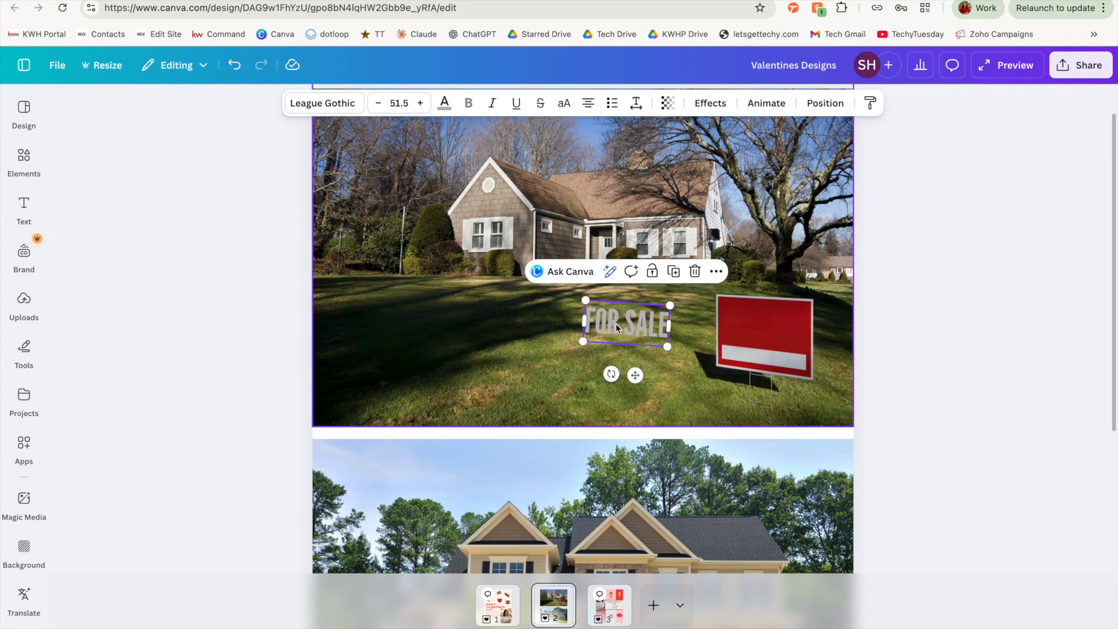
{"action": "left_click_drag", "start_coordinate": [639, 321], "coordinate": [763, 323]}
{"action": "left_click", "coordinate": [832, 338]}
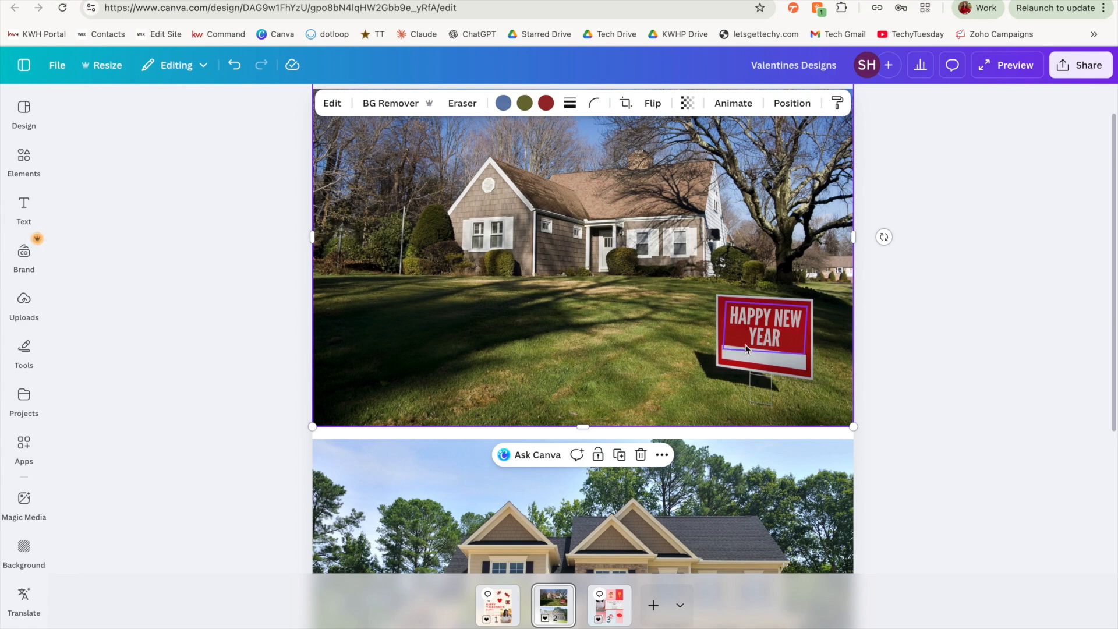
Use Magic Grab on the top house photo to lift the red yard sign and move it to the middle of the lawn.
{"action": "left_click", "coordinate": [772, 327]}
{"action": "left_click_drag", "start_coordinate": [771, 328], "coordinate": [381, 174]}
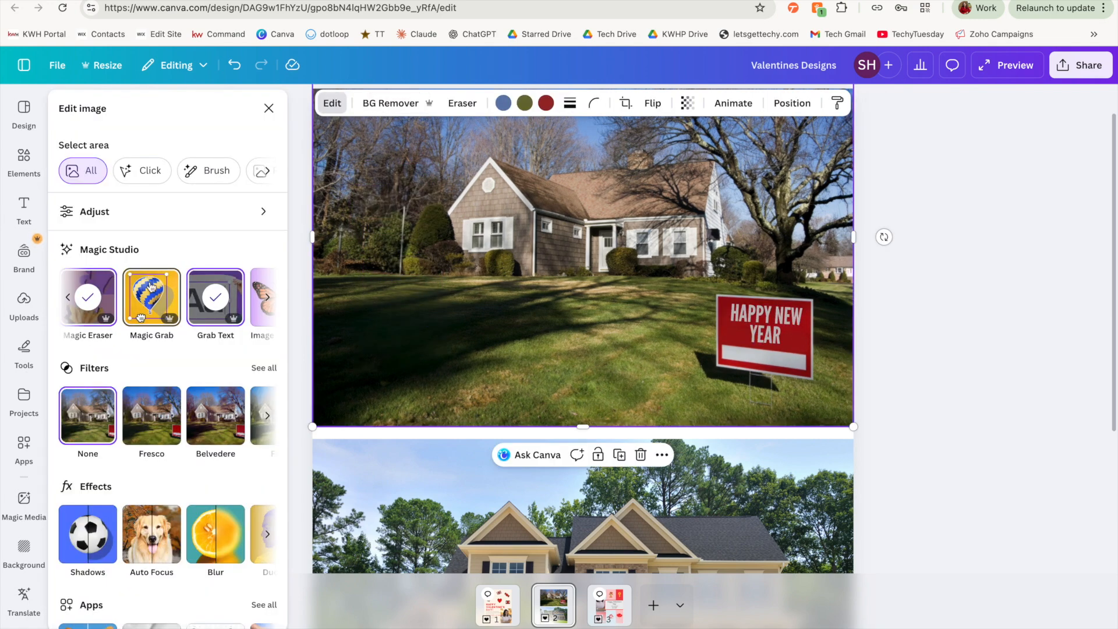
{"action": "left_click", "coordinate": [151, 297]}
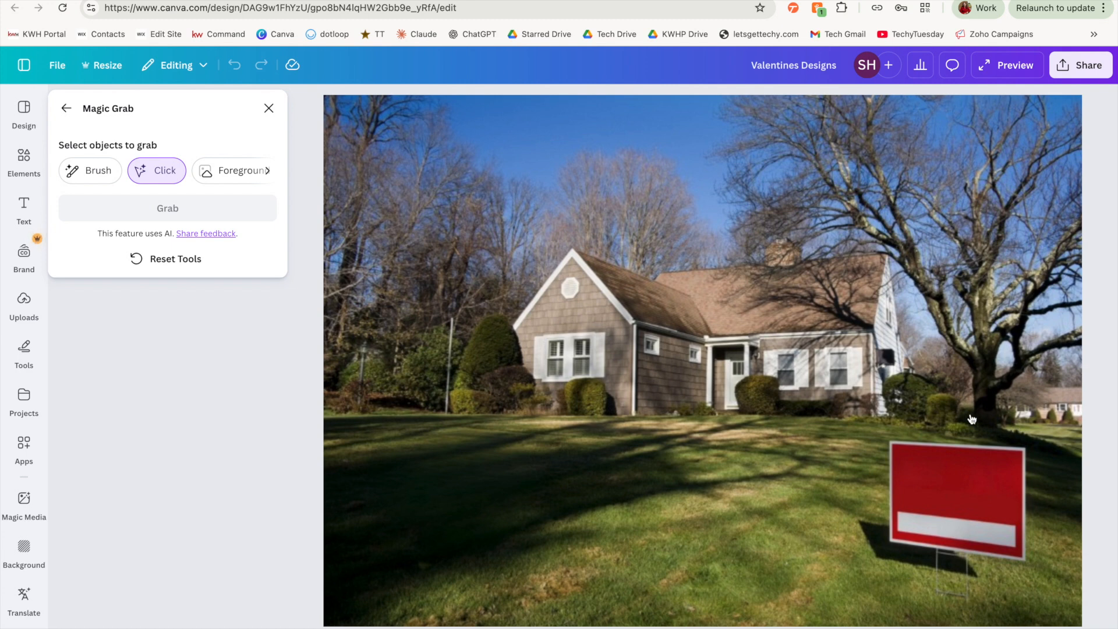
{"action": "left_click", "coordinate": [940, 477]}
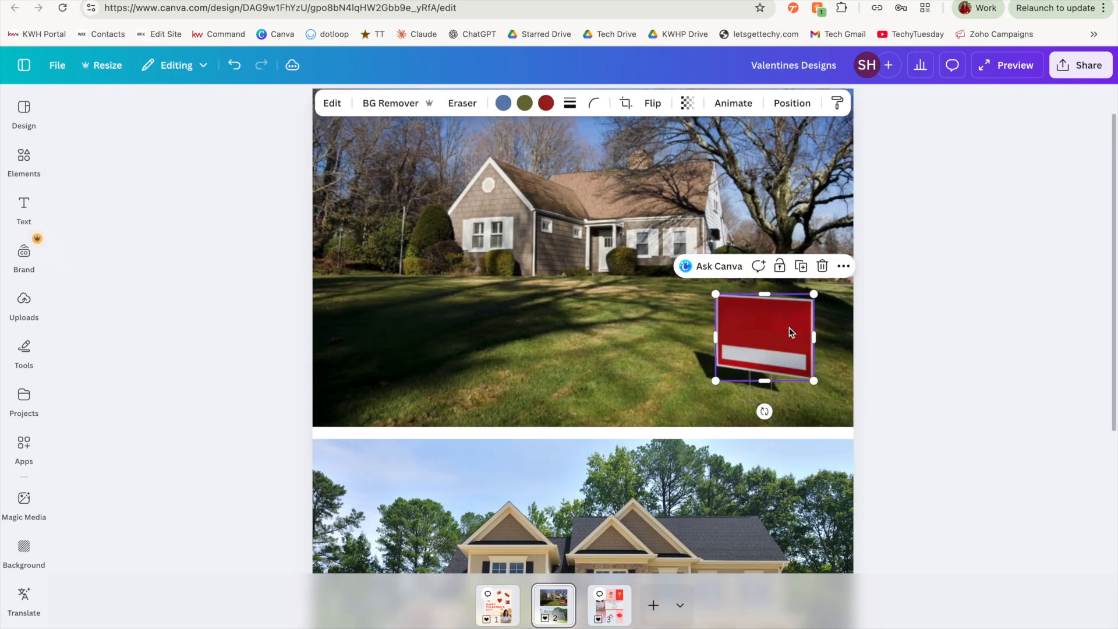
{"action": "left_click_drag", "start_coordinate": [793, 327], "coordinate": [634, 330]}
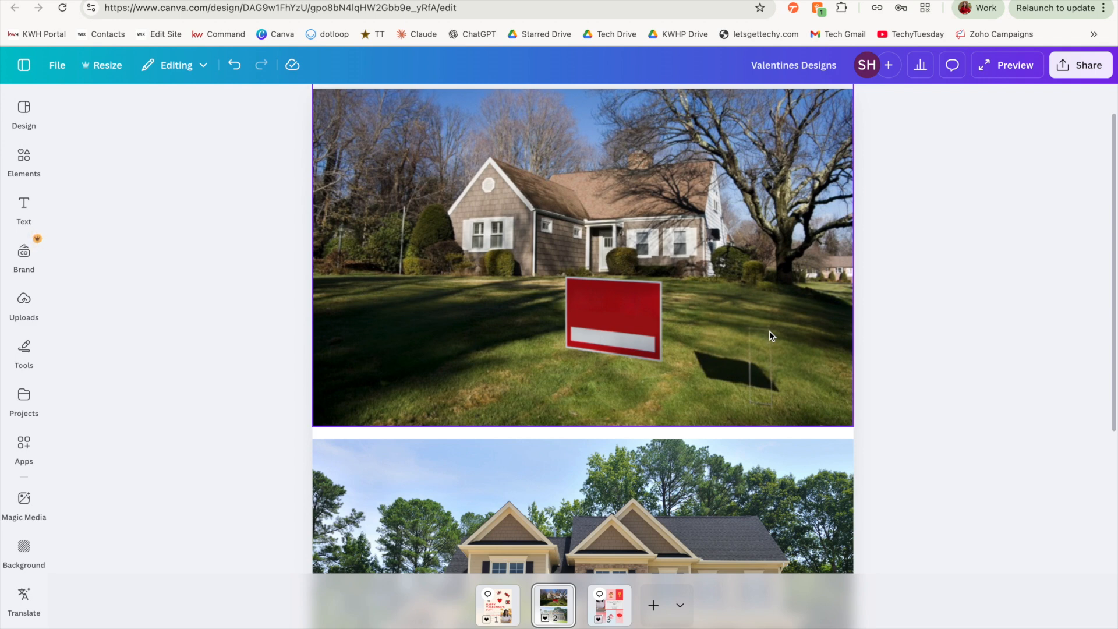
Open Magic Edit on the lower house photo, brush over the roof area, and generate "I want santa's sleigh and reindeer added to the roof".
{"action": "scroll", "coordinate": [754, 368], "scroll_direction": "down", "scroll_amount": 5}
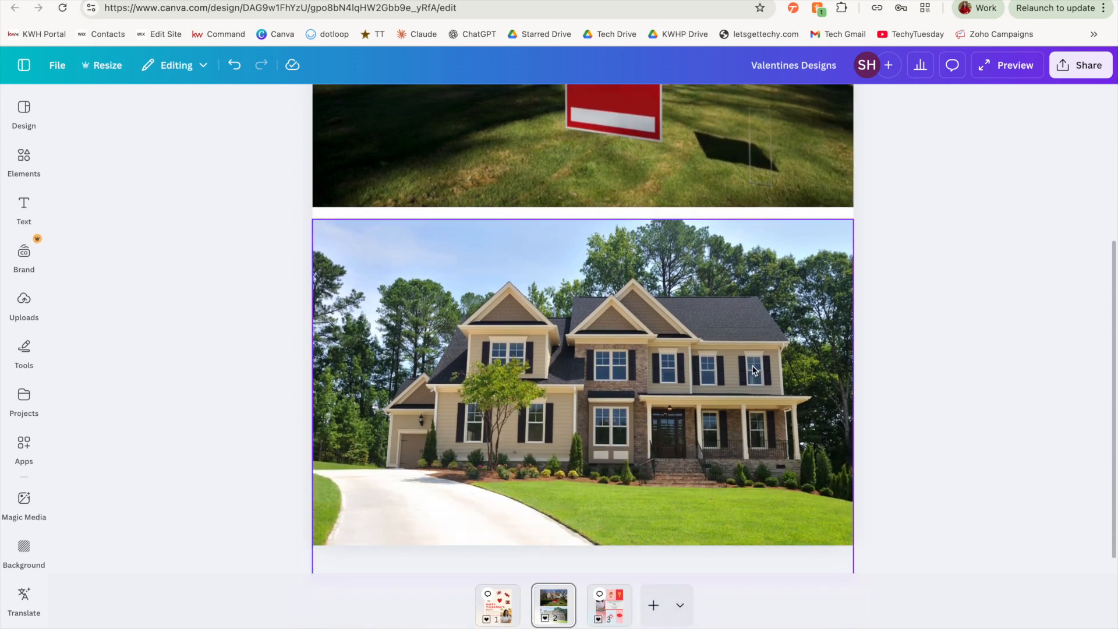
{"action": "left_click_drag", "start_coordinate": [636, 130], "coordinate": [723, 534]}
{"action": "left_click_drag", "start_coordinate": [748, 475], "coordinate": [708, 524]}
{"action": "scroll", "coordinate": [702, 527], "scroll_direction": "up", "scroll_amount": 1}
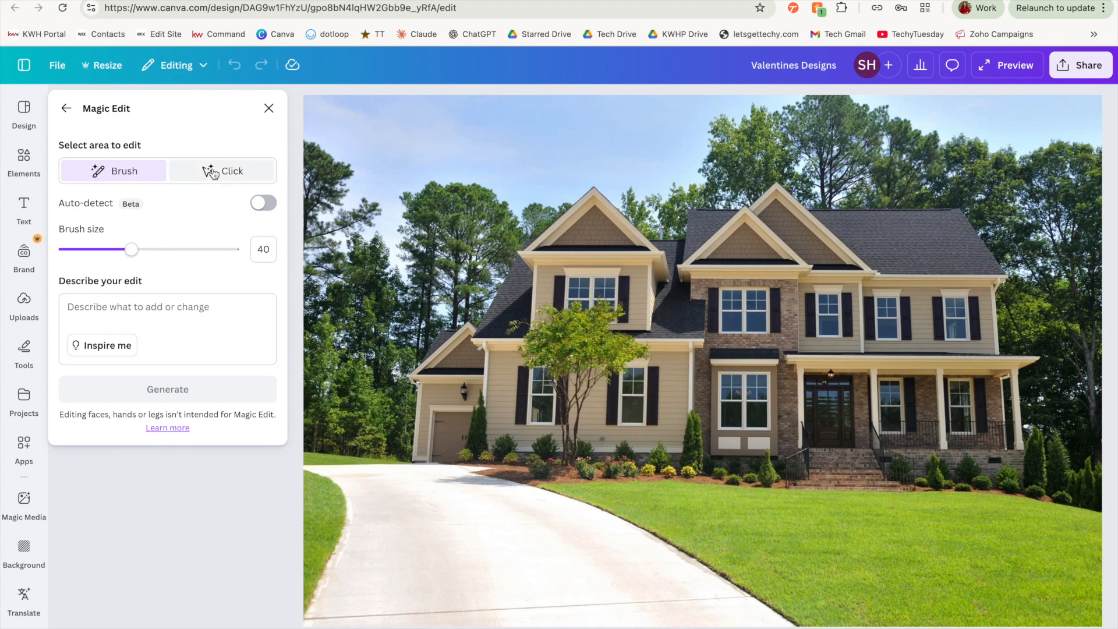
{"action": "mouse_move", "coordinate": [867, 177]}
{"action": "left_mouse_down"}
{"action": "mouse_move", "coordinate": [795, 163]}
{"action": "mouse_move", "coordinate": [822, 179]}
{"action": "mouse_move", "coordinate": [891, 172]}
{"action": "mouse_move", "coordinate": [939, 187]}
{"action": "mouse_move", "coordinate": [931, 182]}
{"action": "left_mouse_up"}
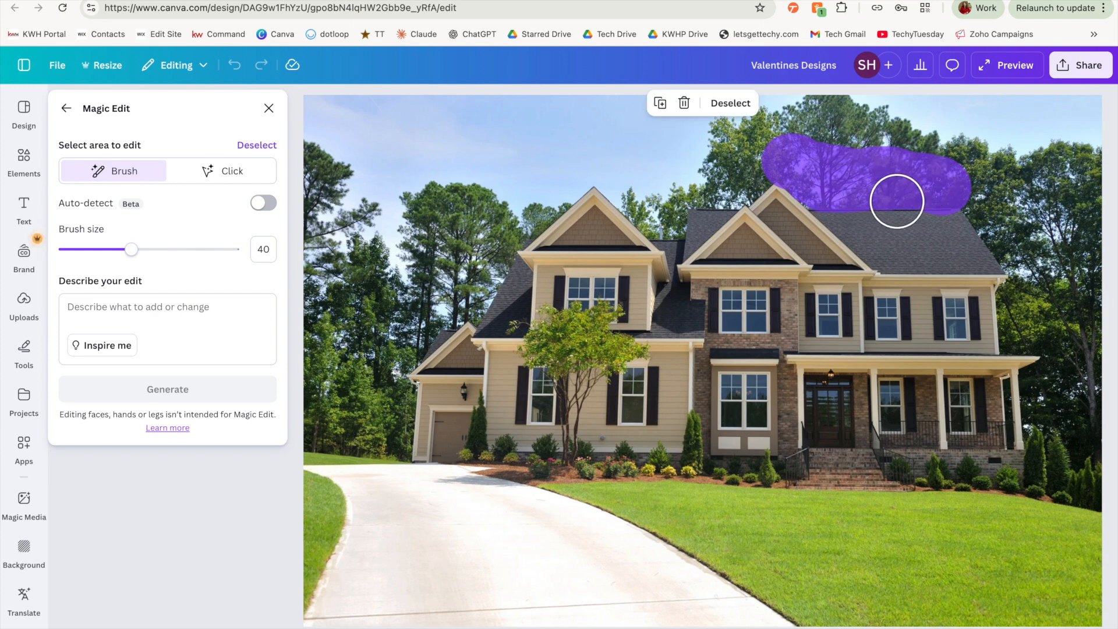
{"action": "left_click", "coordinate": [102, 311]}
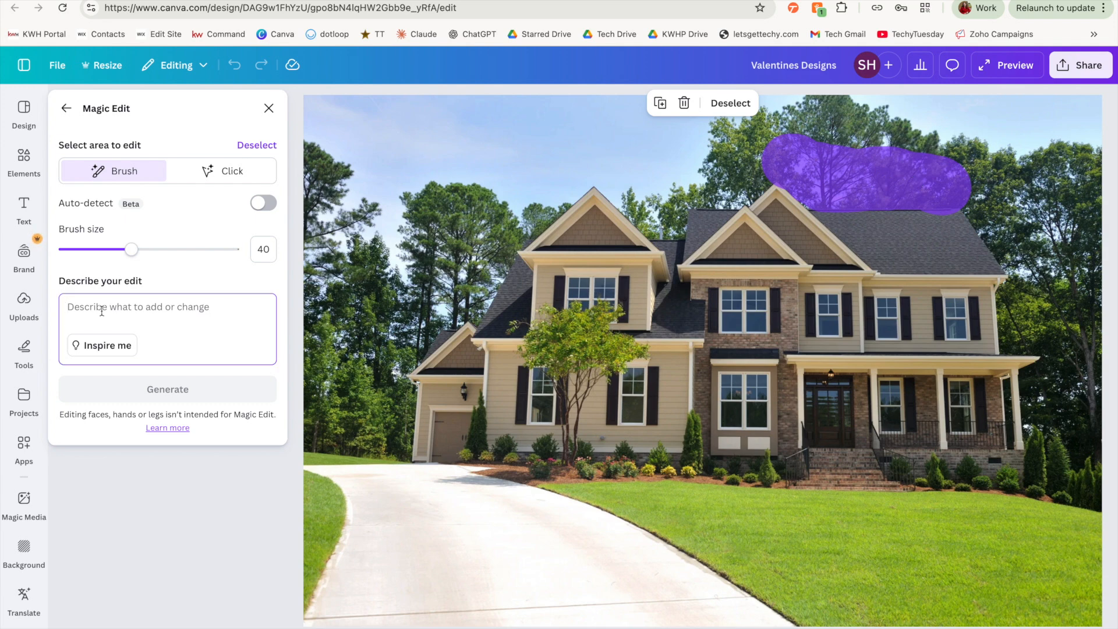
{"action": "left_click", "coordinate": [172, 387]}
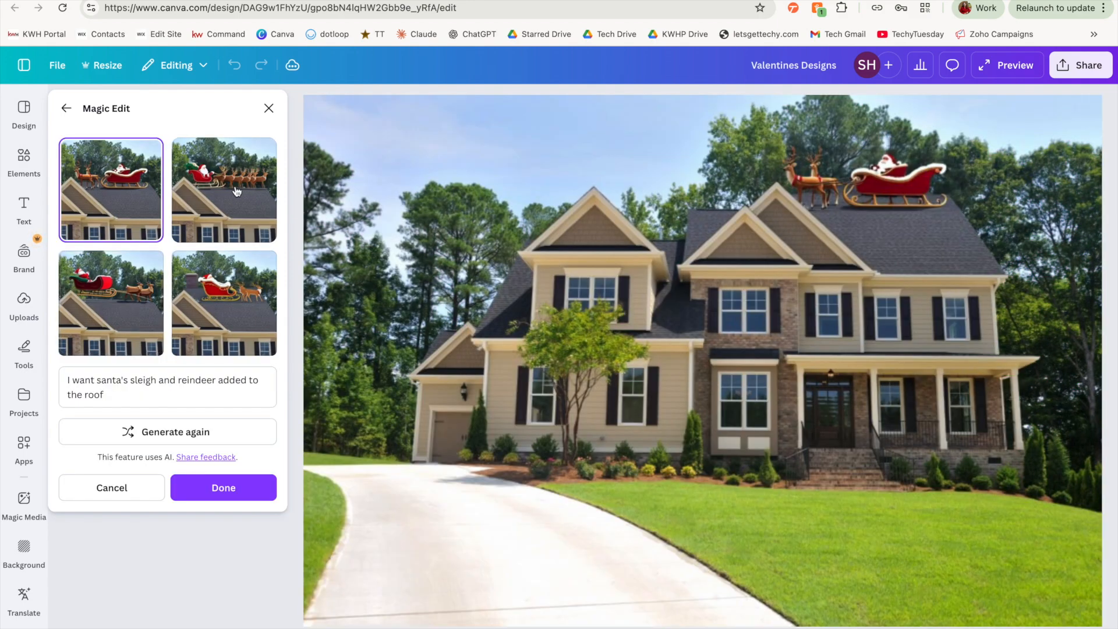
Compare the generated sleigh variants and apply the upper-right one.
{"action": "left_click", "coordinate": [233, 192]}
{"action": "left_click", "coordinate": [118, 322]}
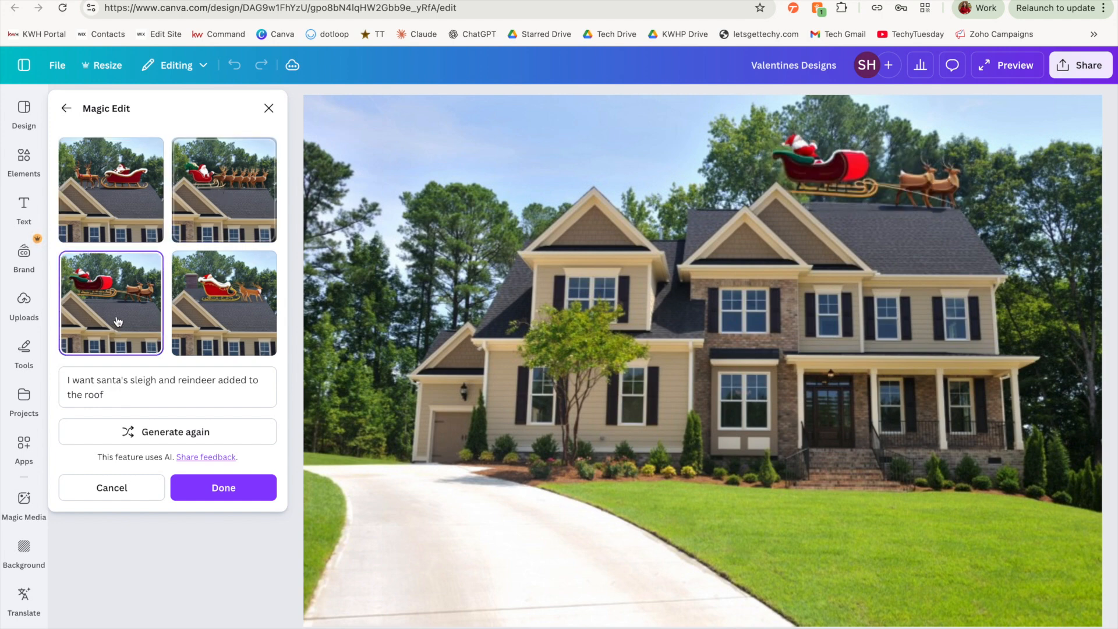
{"action": "left_click", "coordinate": [215, 308]}
{"action": "left_click", "coordinate": [226, 203]}
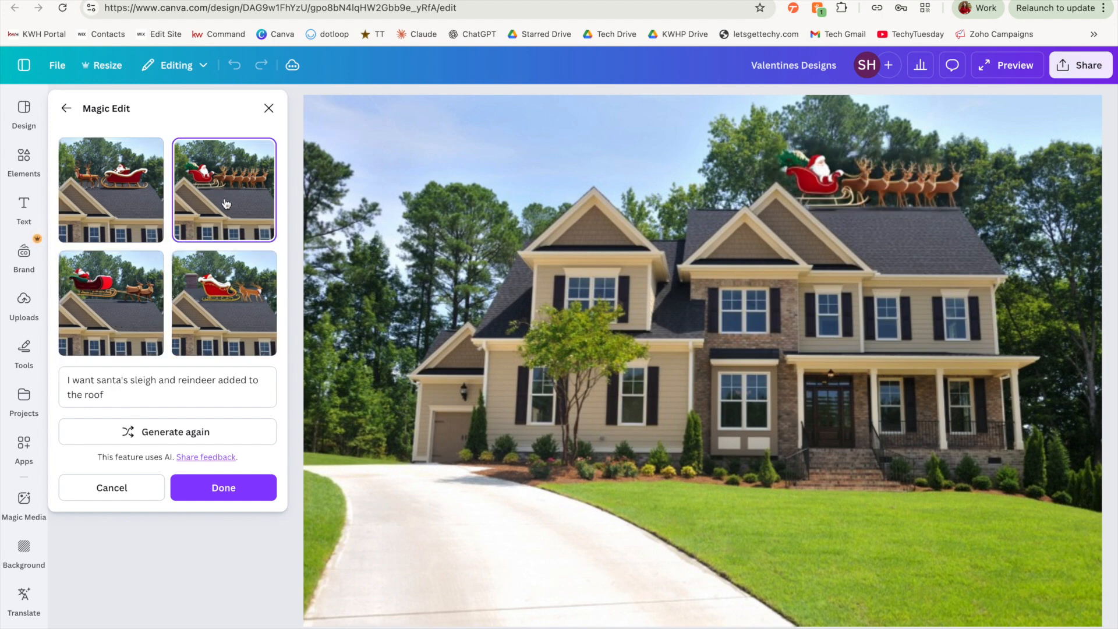
{"action": "left_click", "coordinate": [229, 499]}
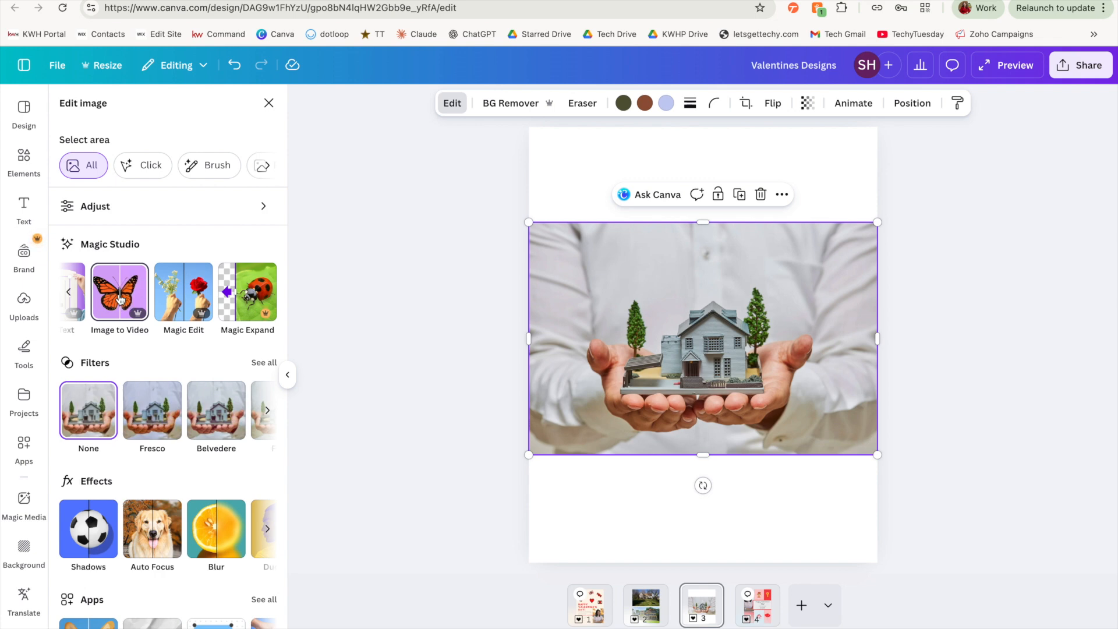
Turn the page 3 photo of hands holding a house into a 3 second video with Image to Video and add it to the design.
{"action": "left_click", "coordinate": [119, 299]}
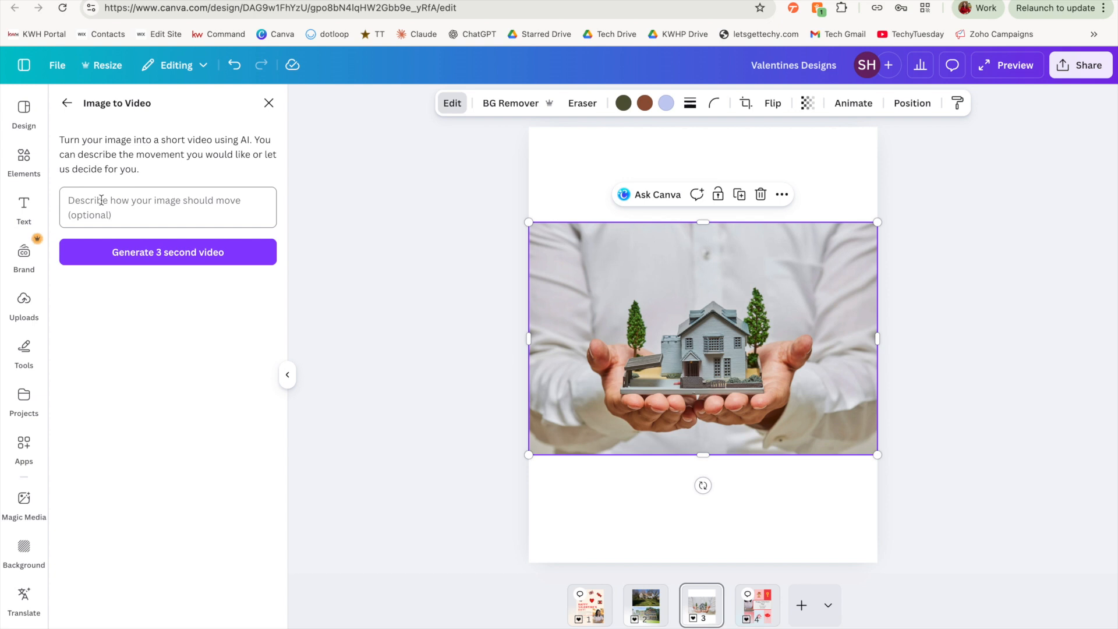
{"action": "left_click", "coordinate": [177, 253]}
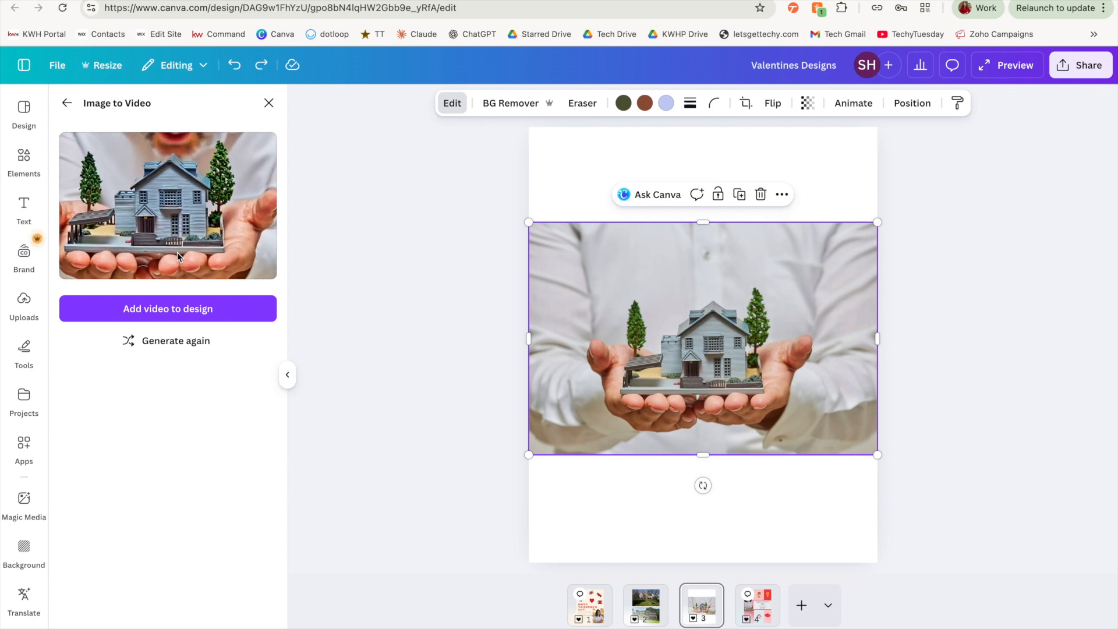
{"action": "left_click", "coordinate": [155, 310]}
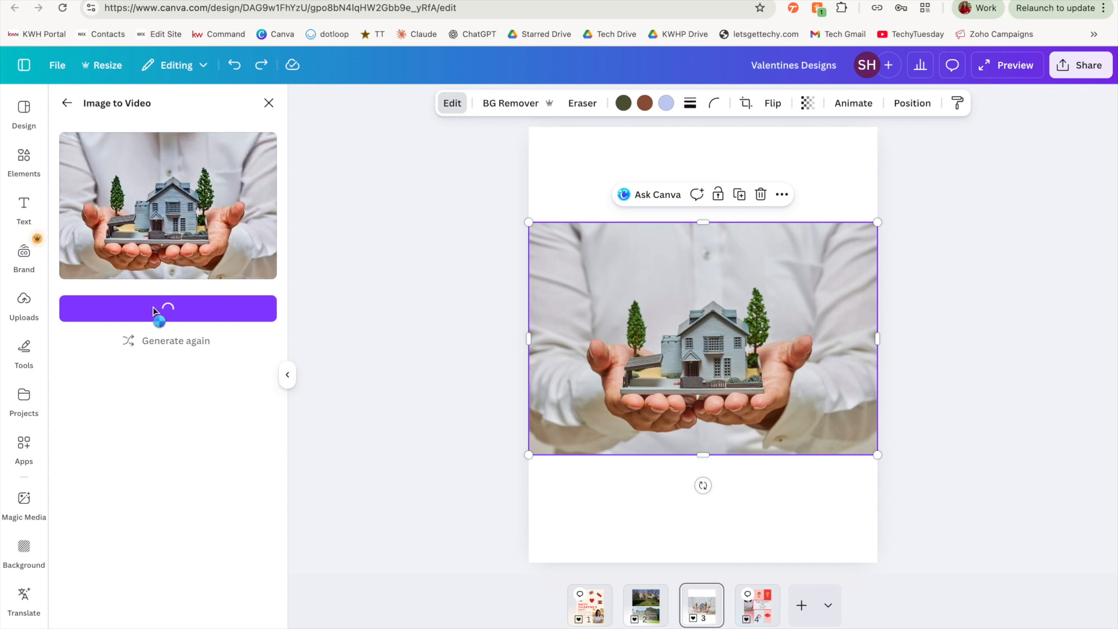